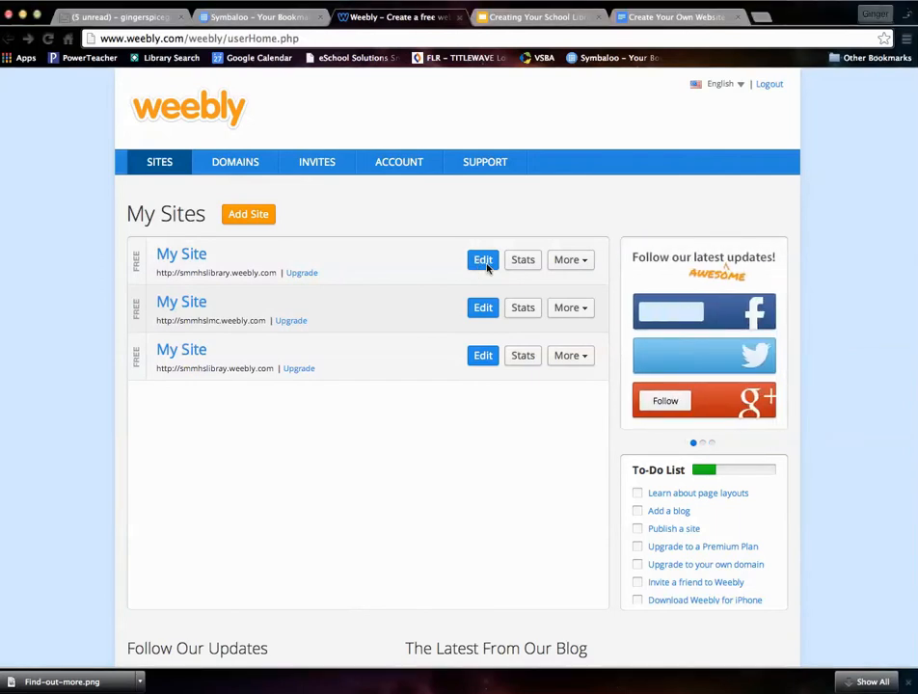
- Open the first My Site entry for editing, loading its 'Welcome to the Library Website' Home page
click(483, 262)
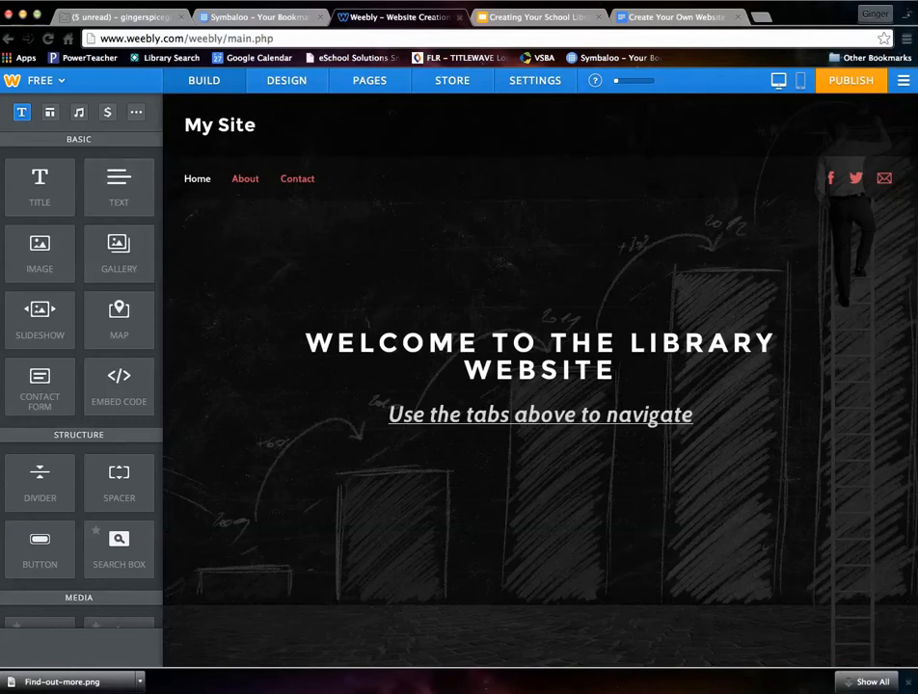
- Select the 'Use the tabs above to navigate' line and toggle bold, italic and underline off and on
triple_click(470, 415)
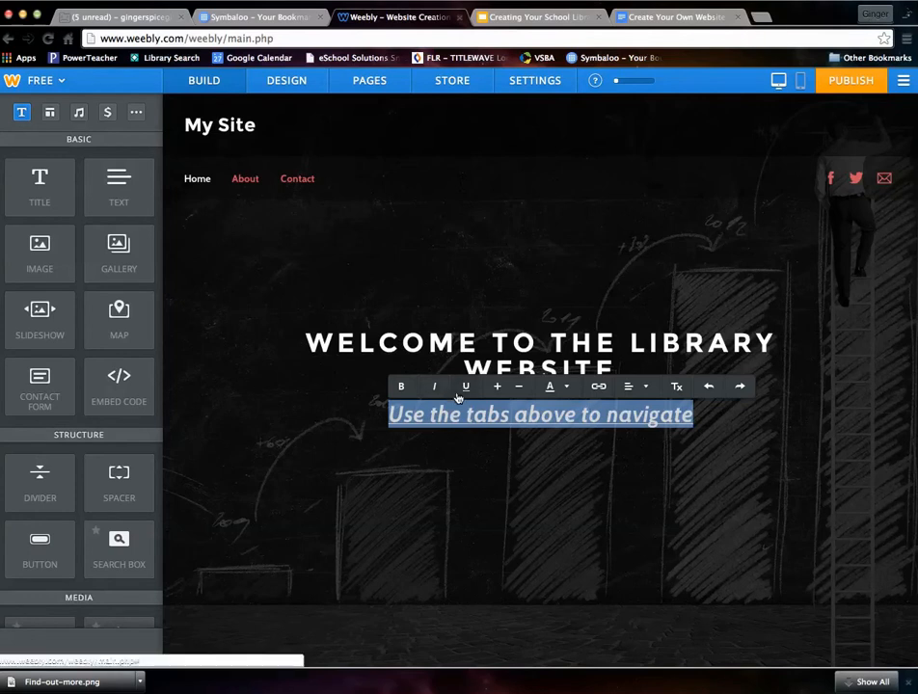
click(403, 388)
click(403, 388)
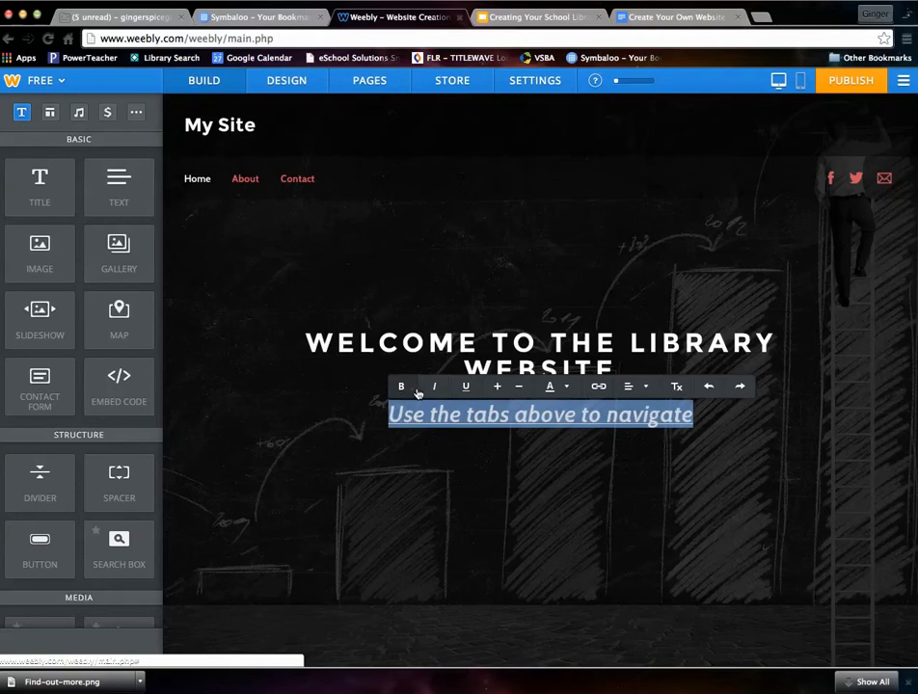
click(435, 389)
click(434, 388)
click(465, 389)
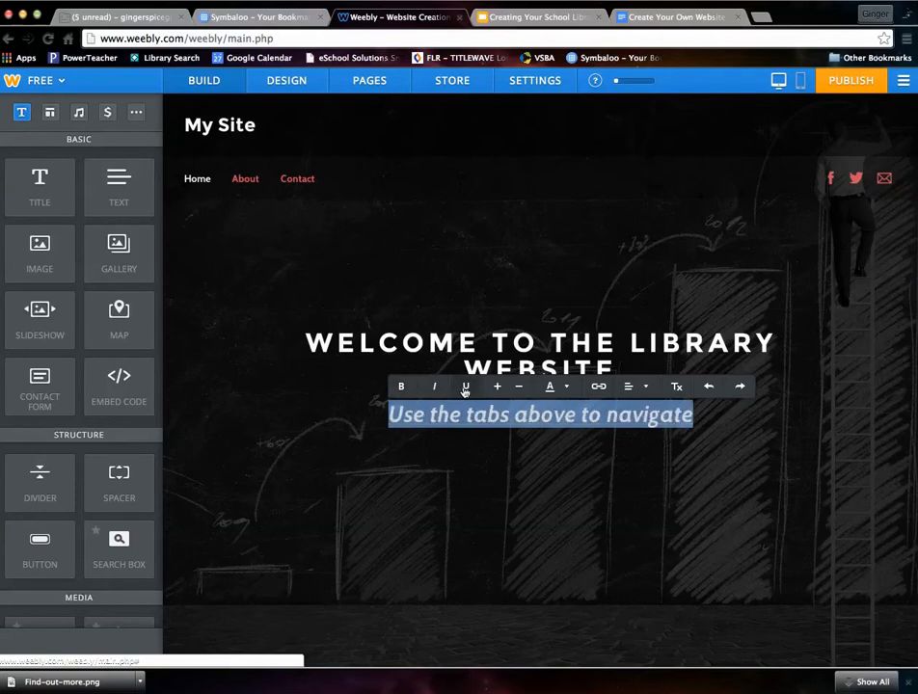
click(465, 388)
- Shrink the subtitle text by one size, colour it red, and start adding a link
click(497, 387)
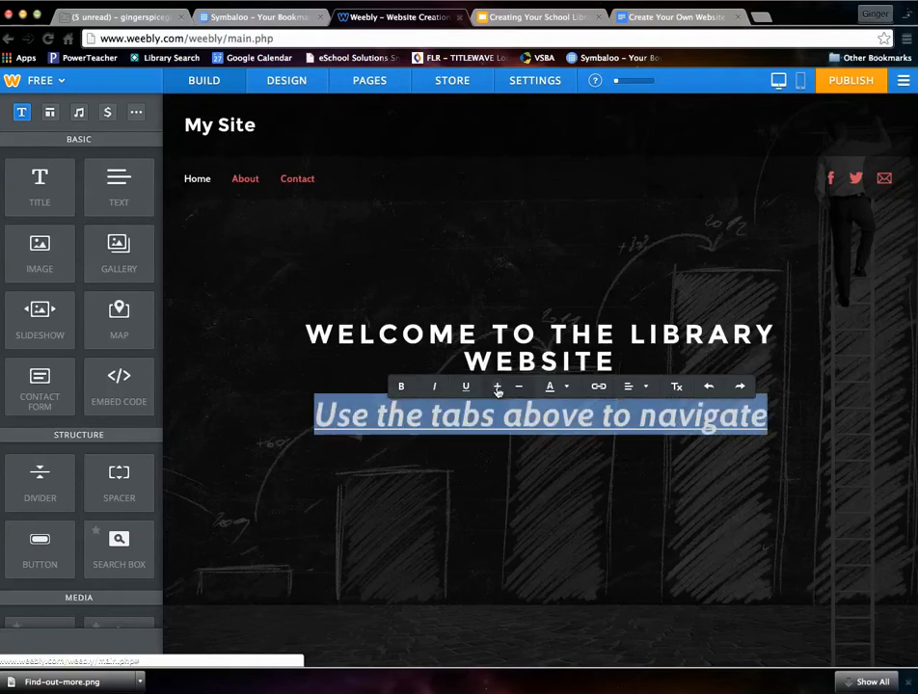
click(518, 388)
click(518, 388)
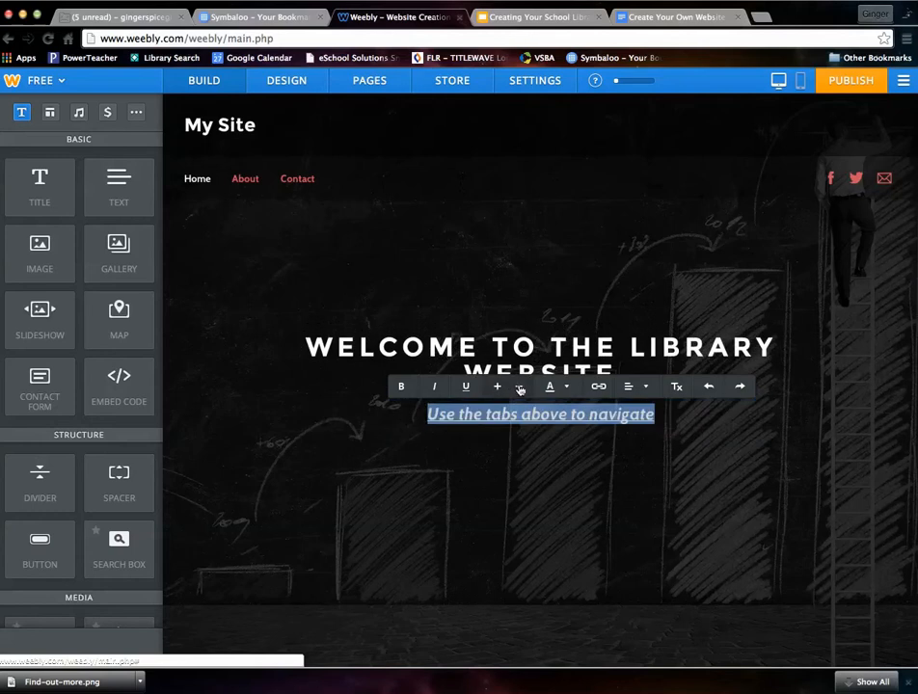
click(552, 387)
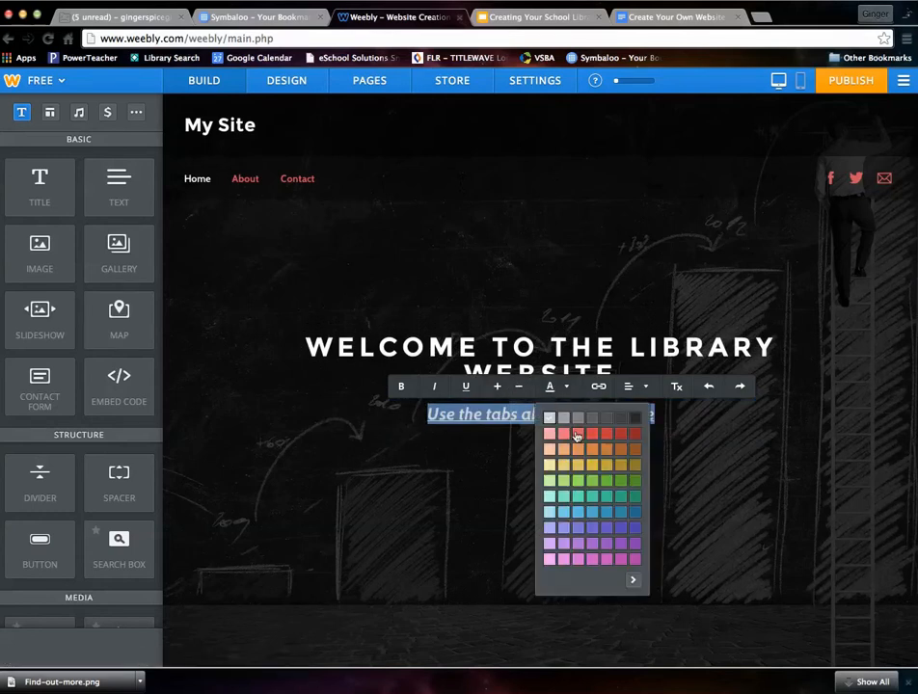
click(577, 434)
click(598, 387)
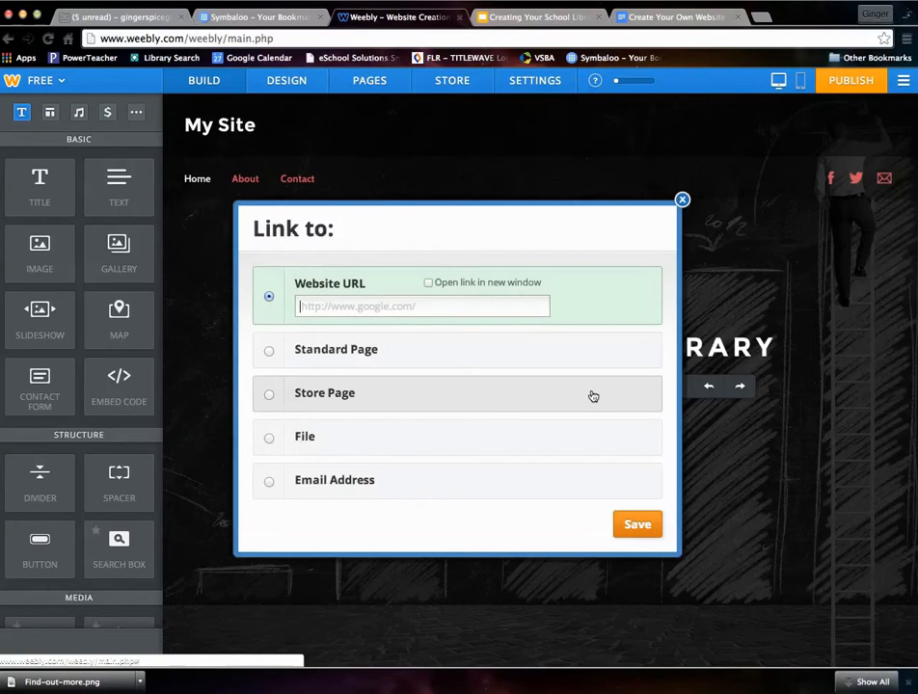
click(394, 306)
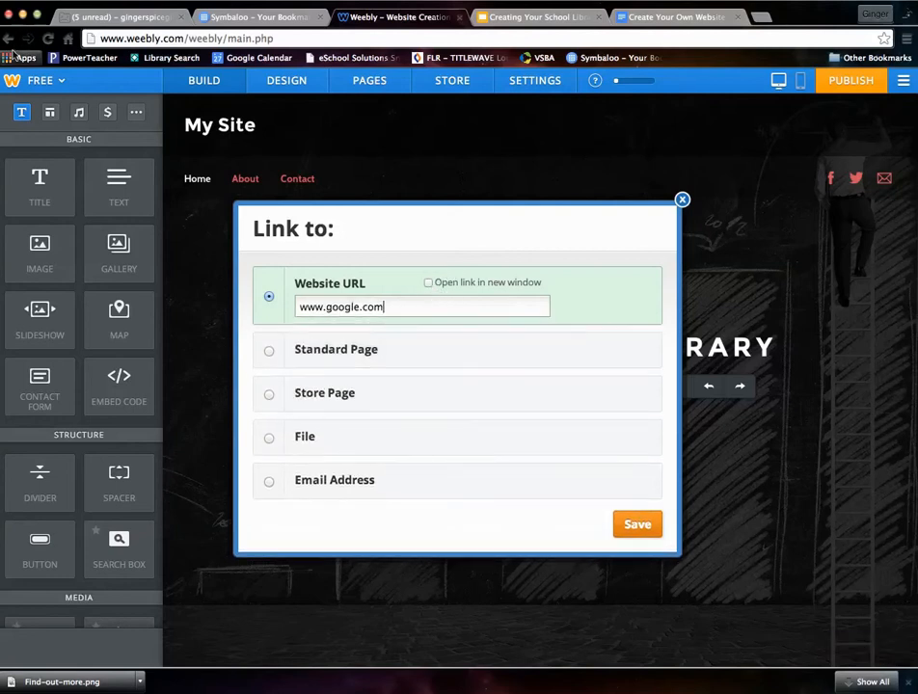
click(627, 523)
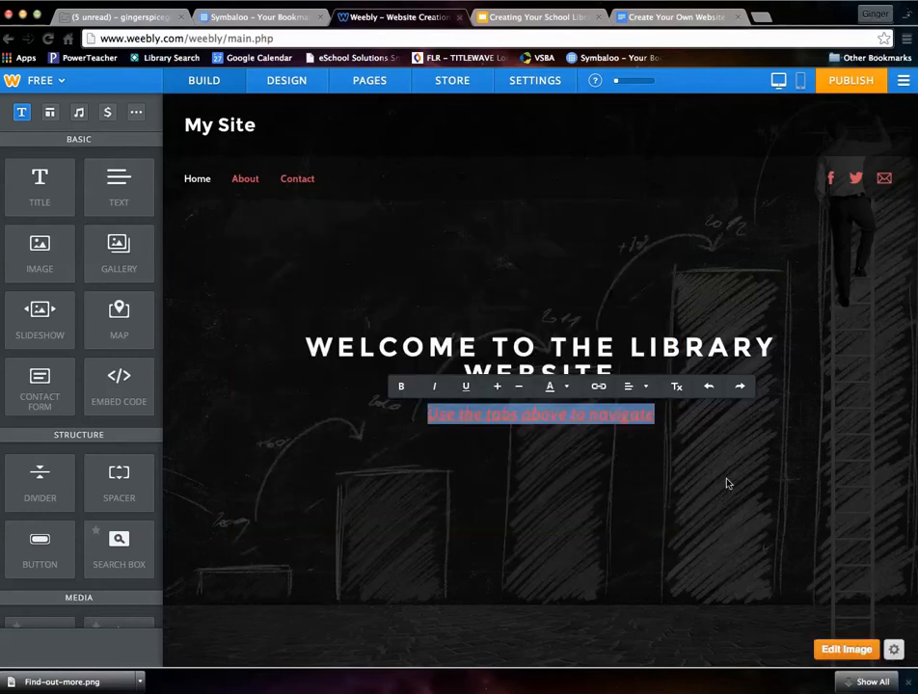
click(673, 488)
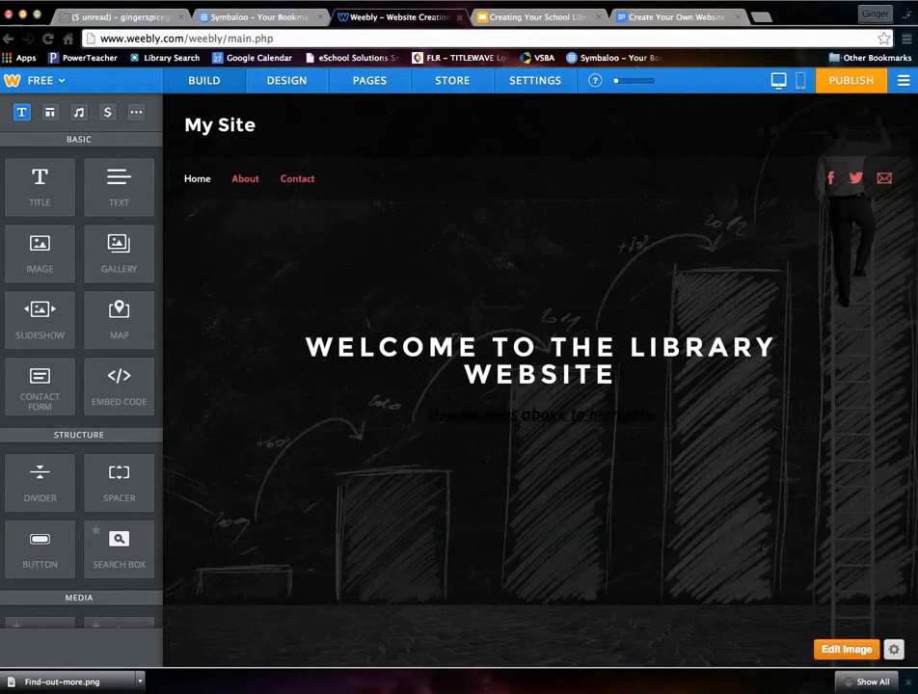
click(831, 182)
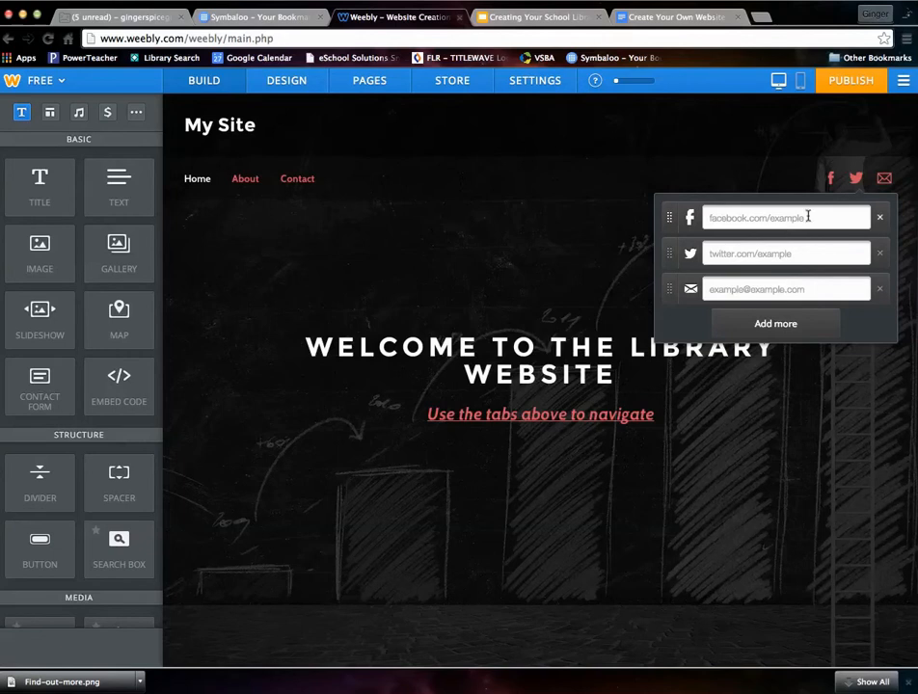
scroll(762, 285, down, 1)
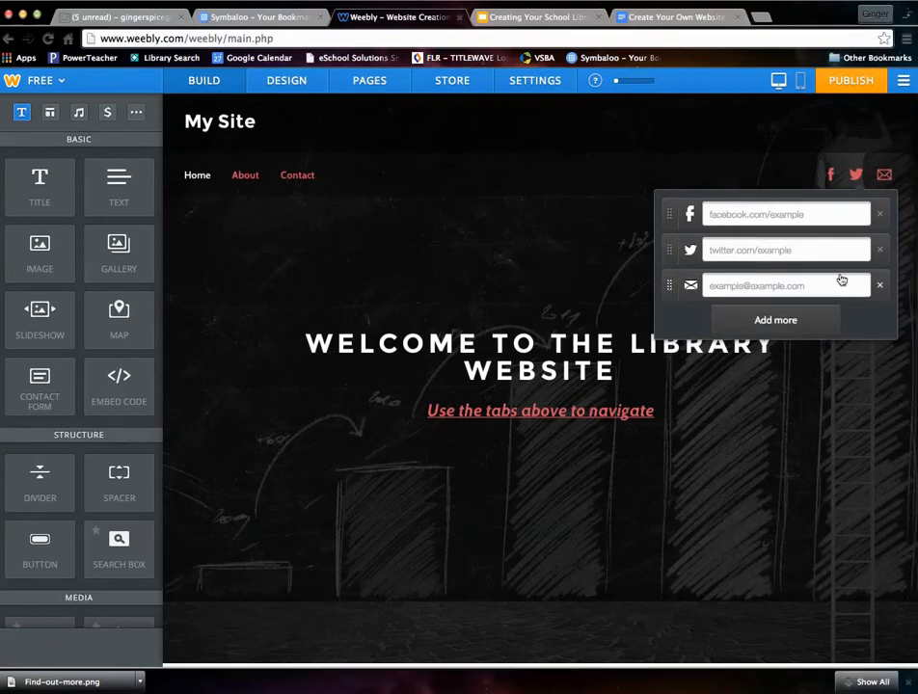
click(407, 273)
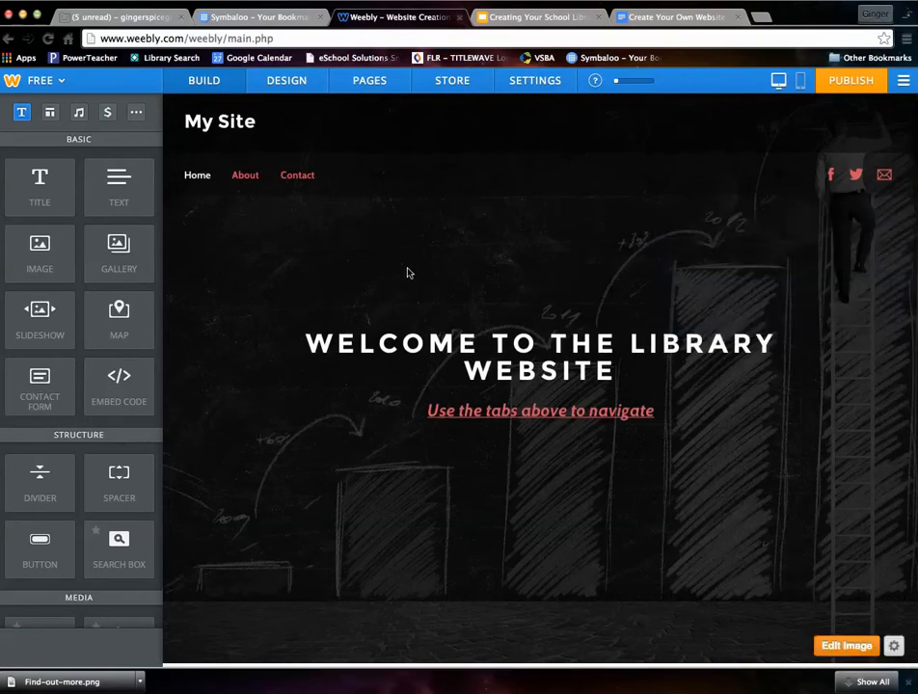
click(856, 174)
click(780, 322)
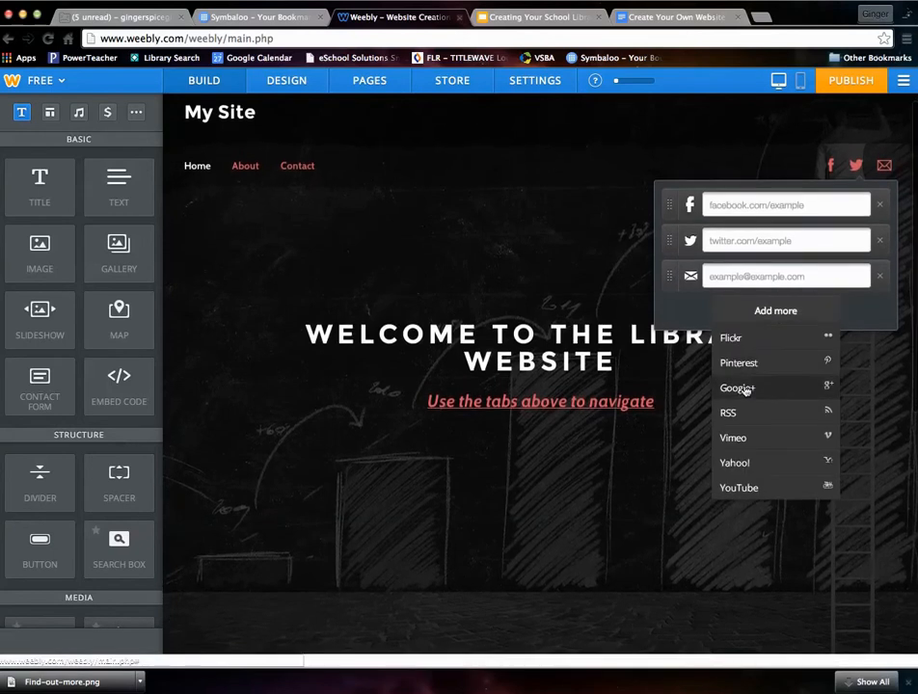
click(548, 281)
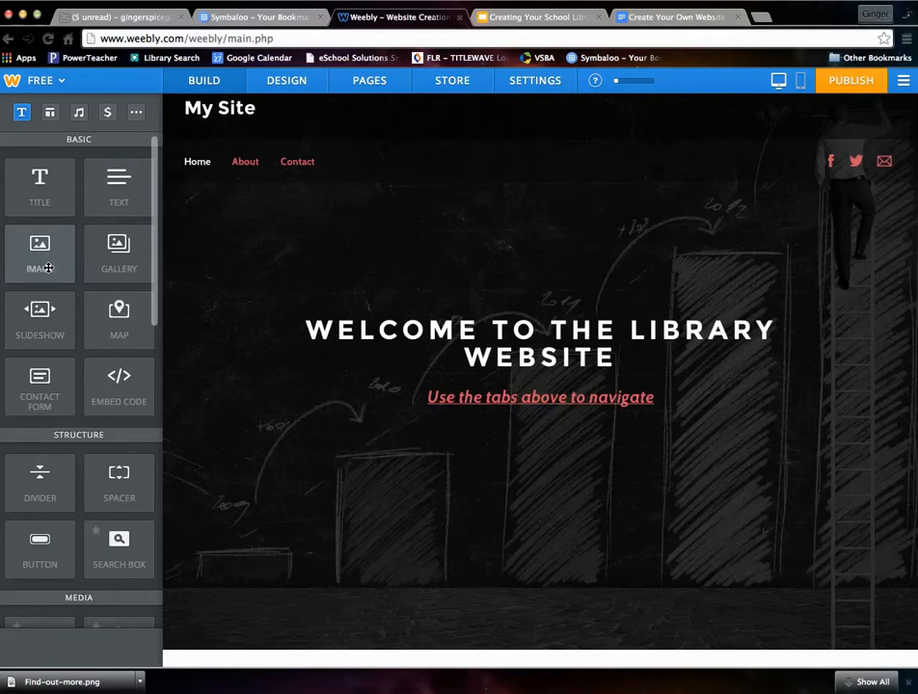
- Drop two Image elements into the empty section below the header and arrange them side by side
scroll(224, 303, down, 3)
drag(45, 248, 466, 526)
scroll(48, 254, down, 2)
drag(42, 186, 308, 366)
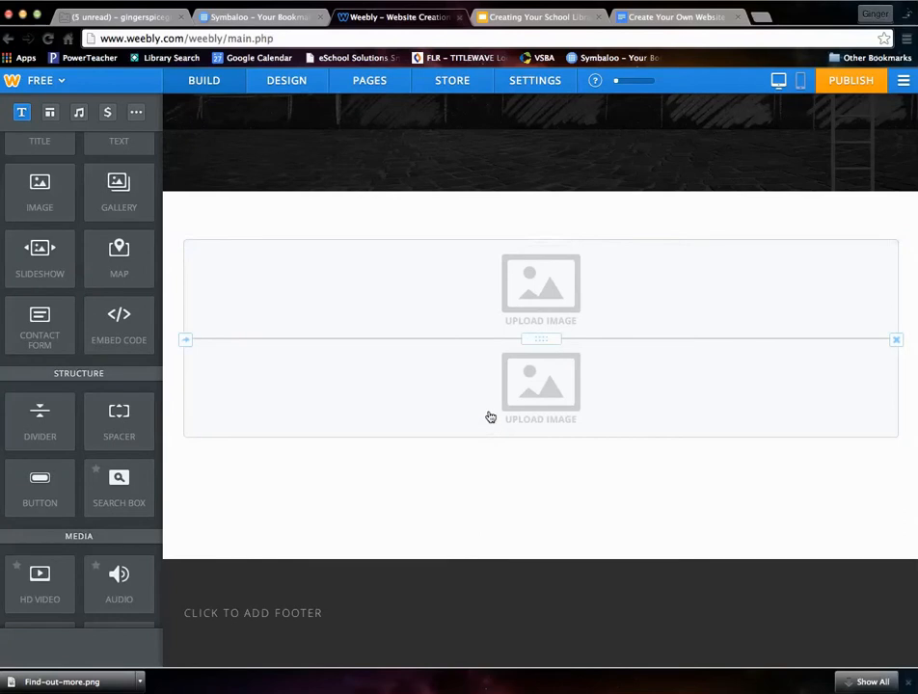
drag(545, 383, 188, 300)
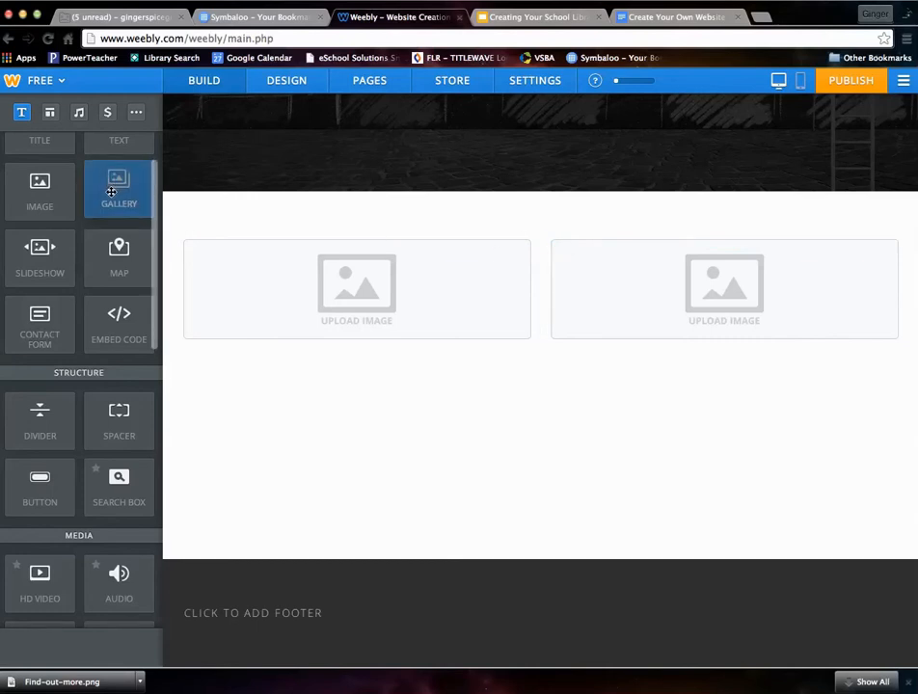
- Add a trial gallery under the left image, delete it, and check the left image's upload options
drag(111, 191, 257, 381)
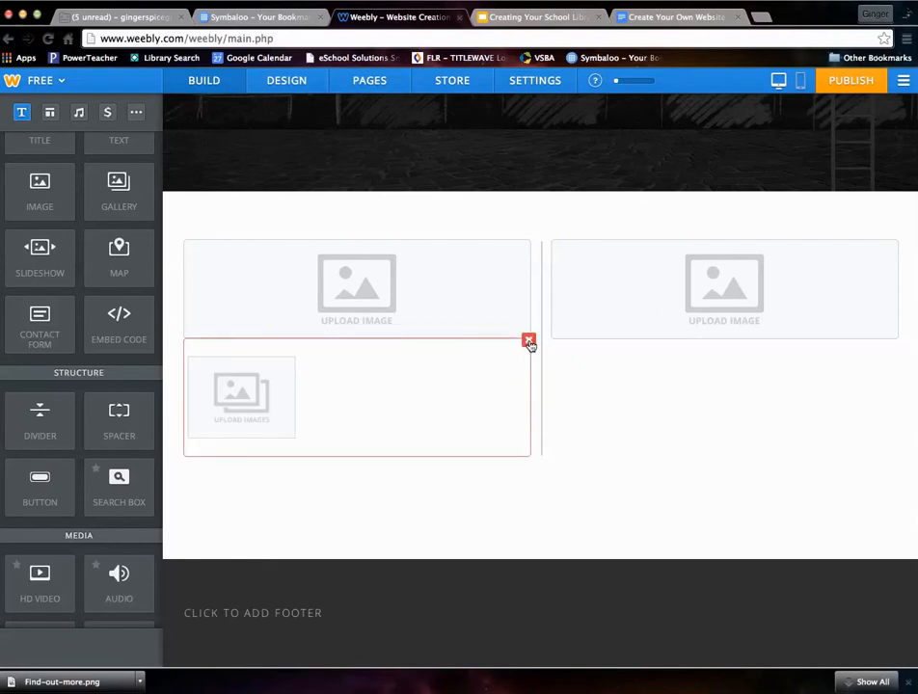
click(508, 377)
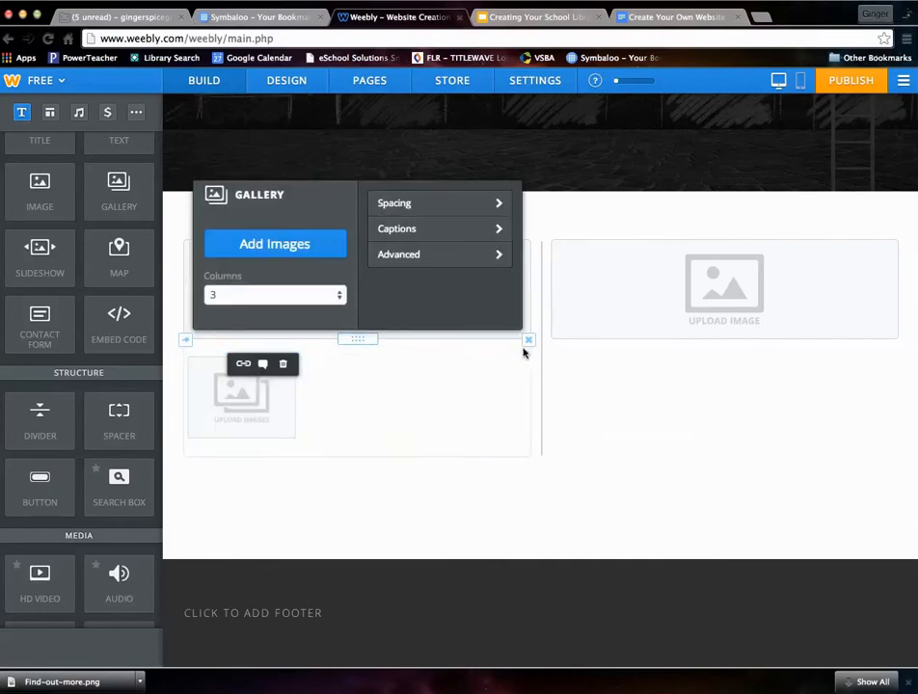
click(529, 344)
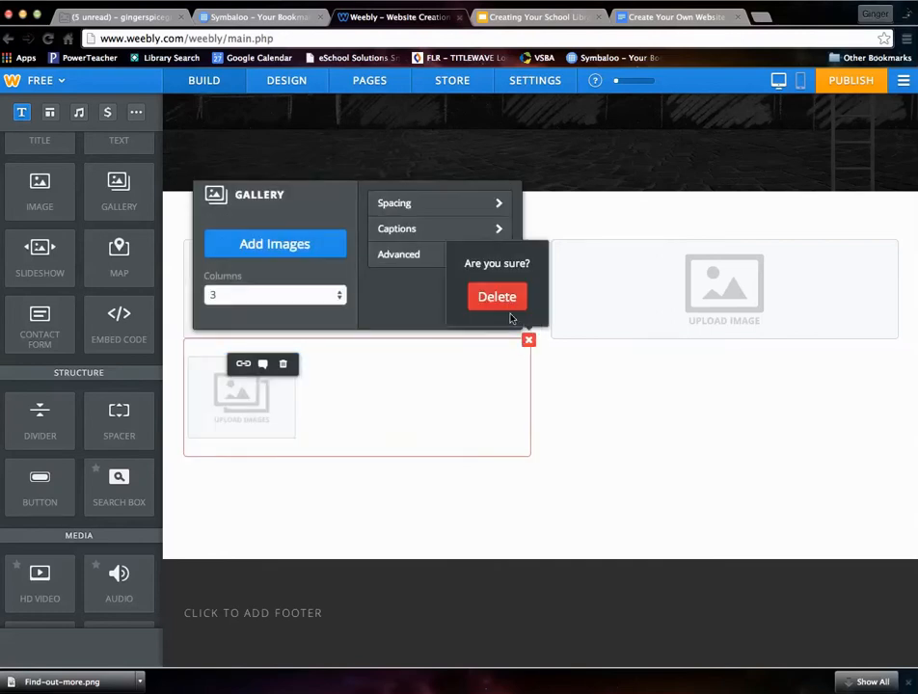
click(509, 308)
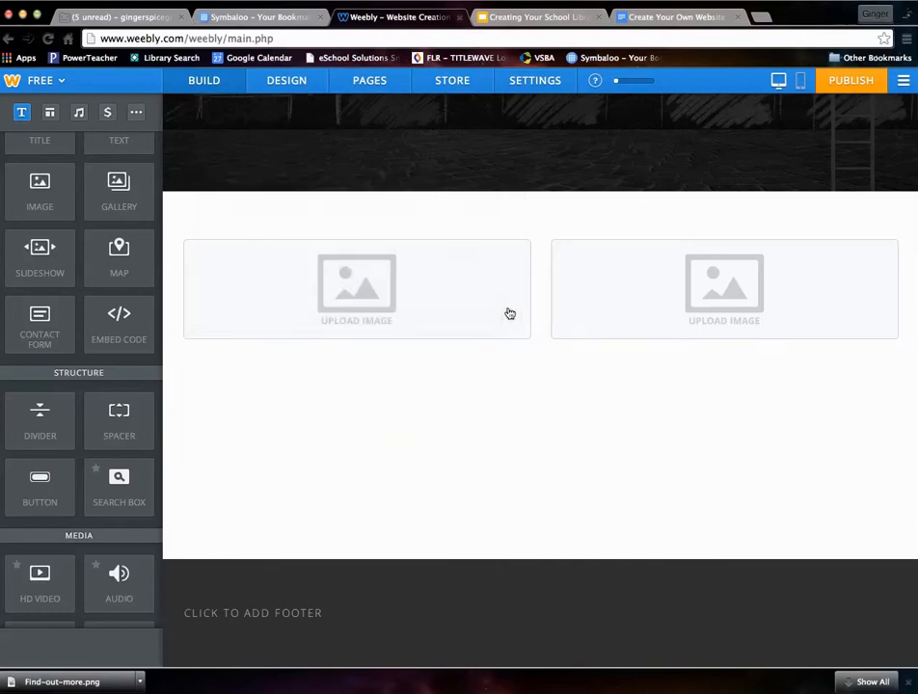
click(401, 294)
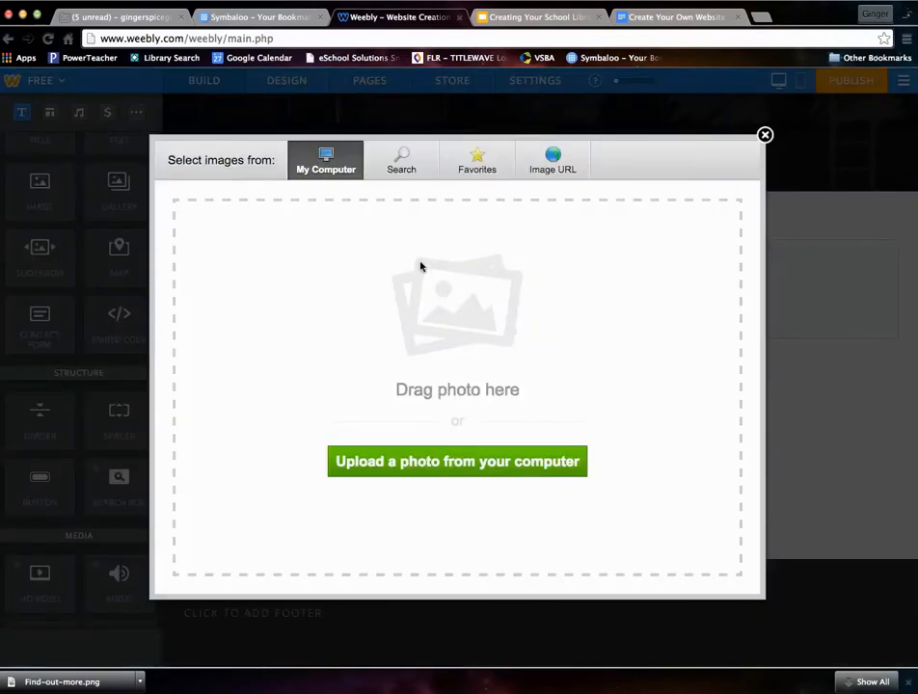
click(764, 136)
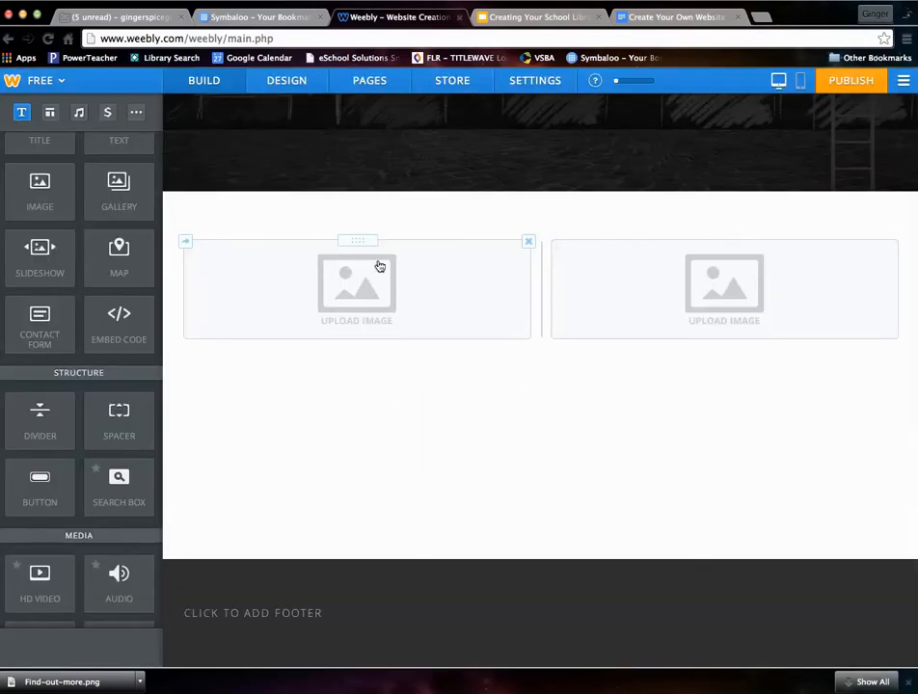
click(528, 242)
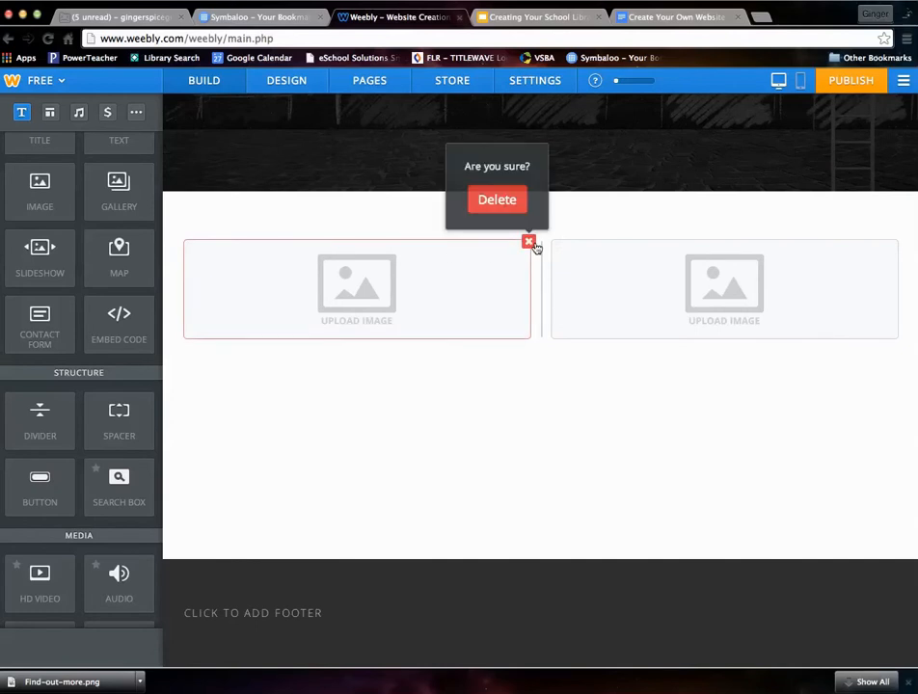
- Add another gallery under the left image, review its Advanced settings, then delete it
drag(120, 191, 246, 385)
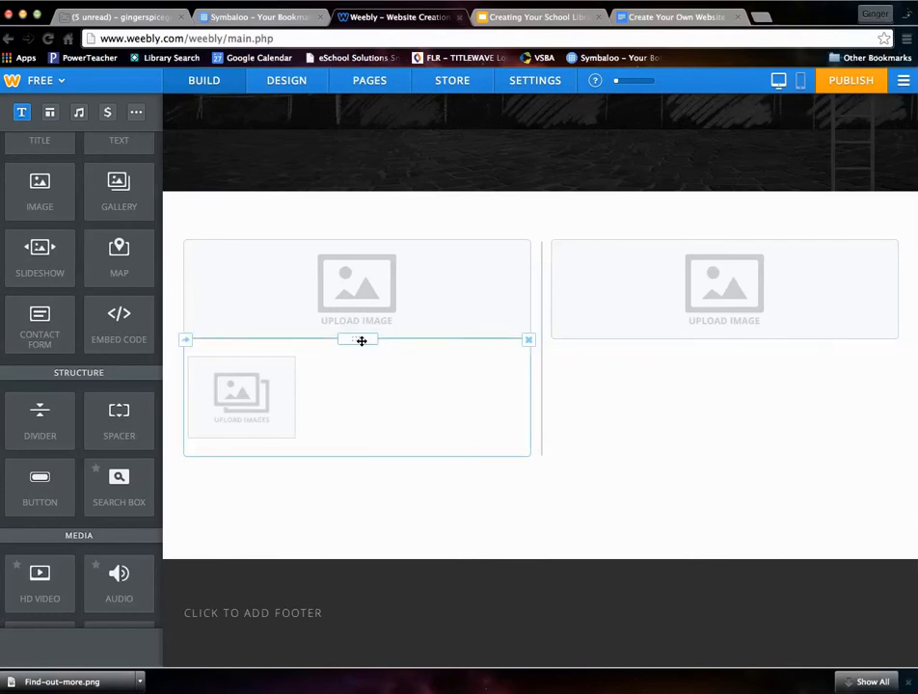
click(293, 380)
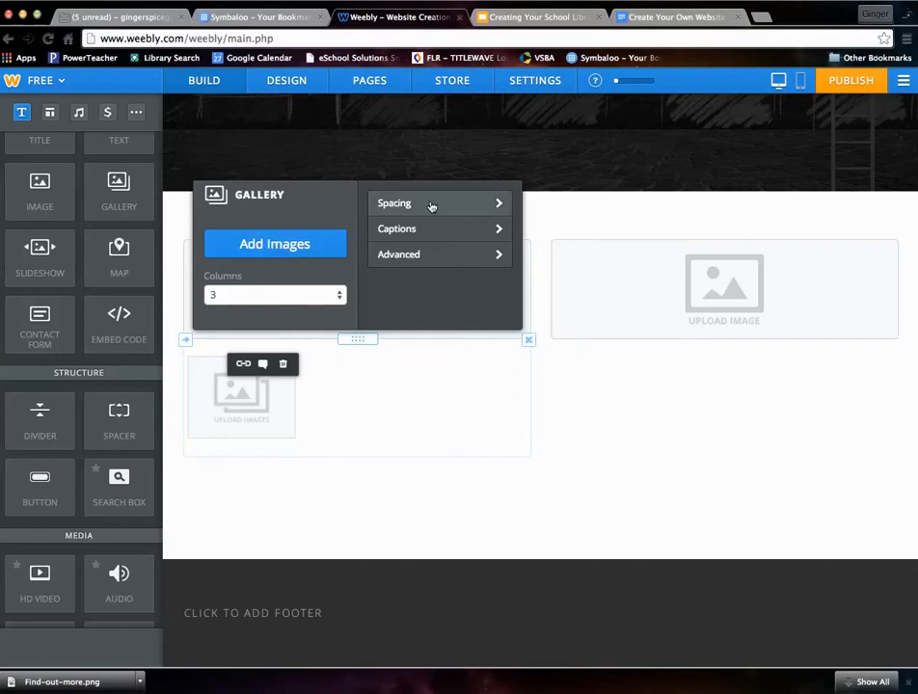
click(434, 256)
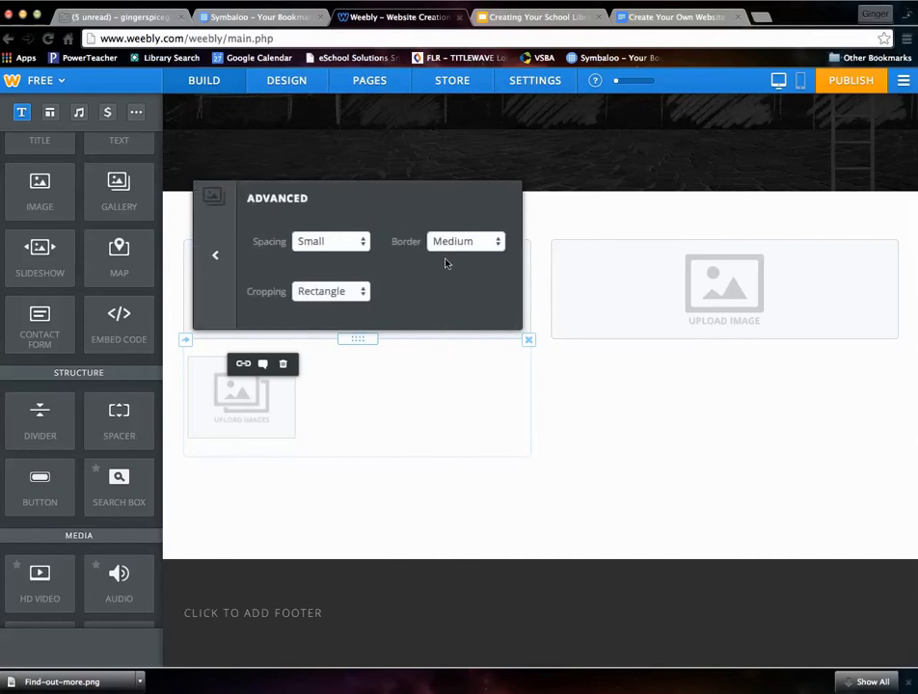
click(221, 258)
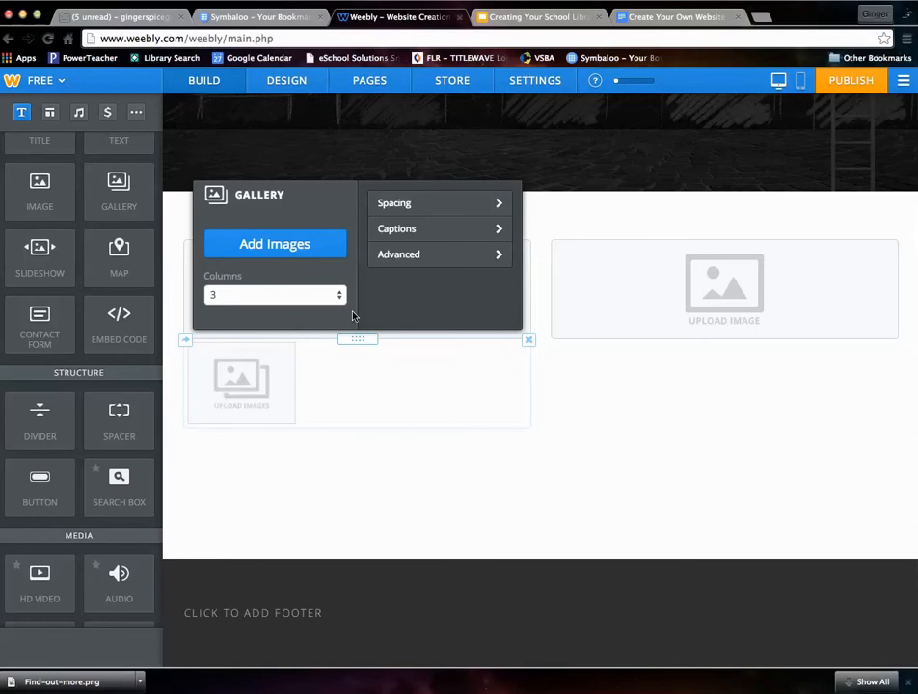
click(528, 339)
click(497, 297)
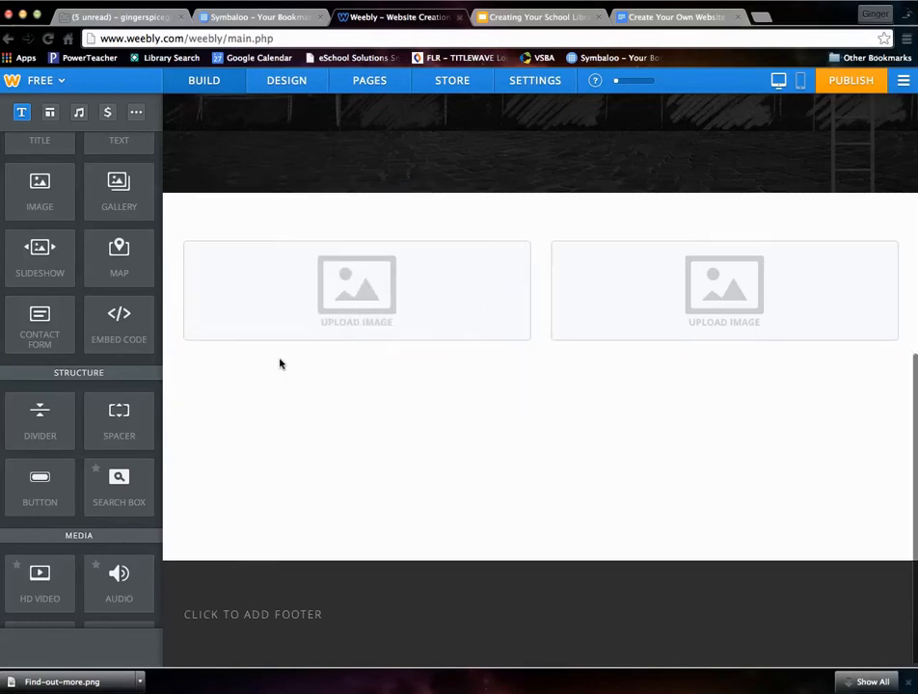
- Place a contact form beneath the left image, then add and remove a trial Embed Code block
drag(63, 332, 275, 385)
drag(275, 385, 323, 380)
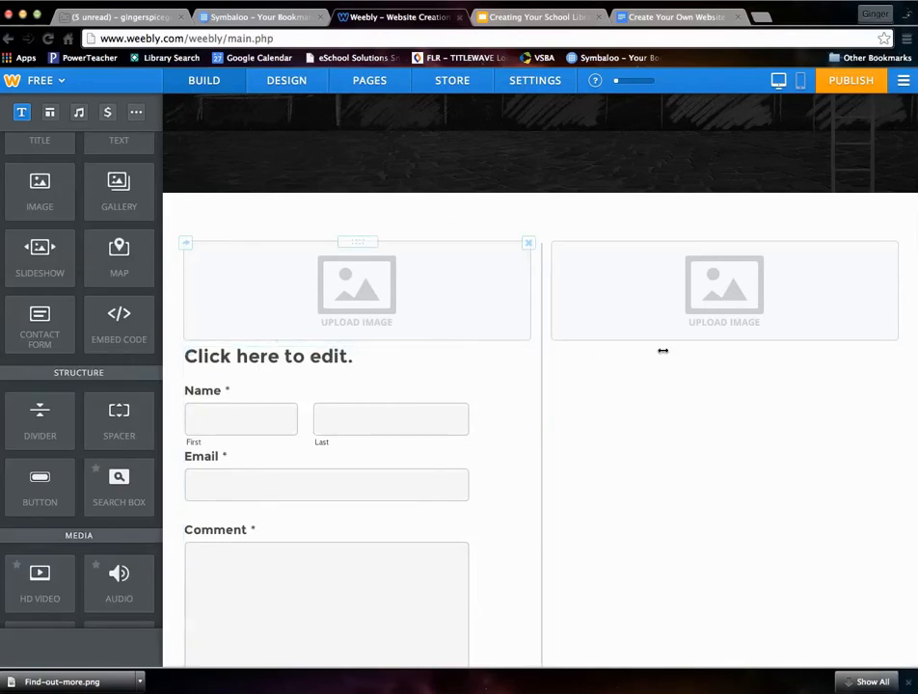
scroll(394, 483, down, 4)
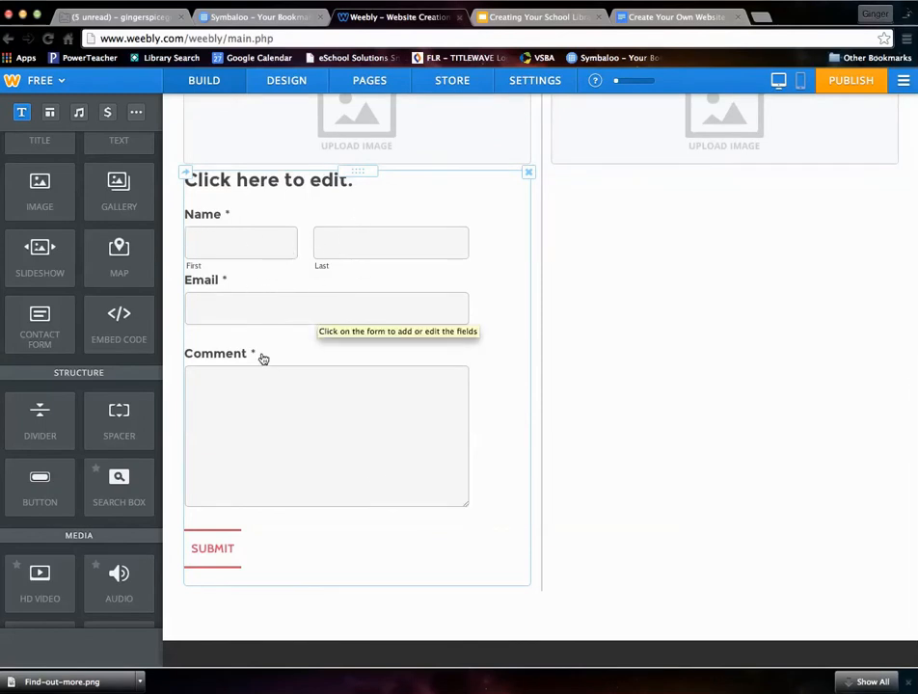
drag(124, 321, 598, 317)
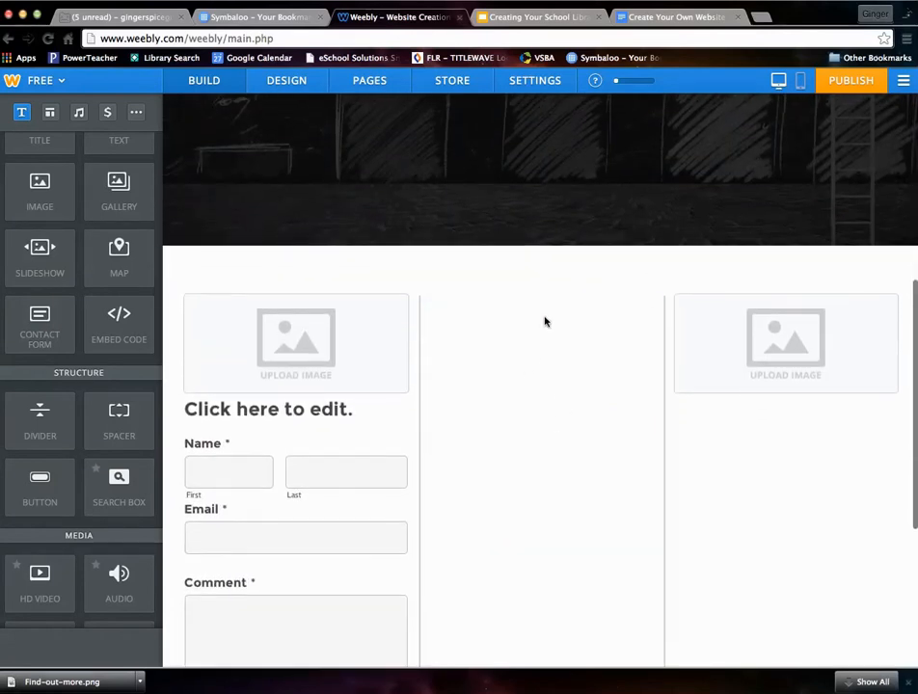
click(651, 300)
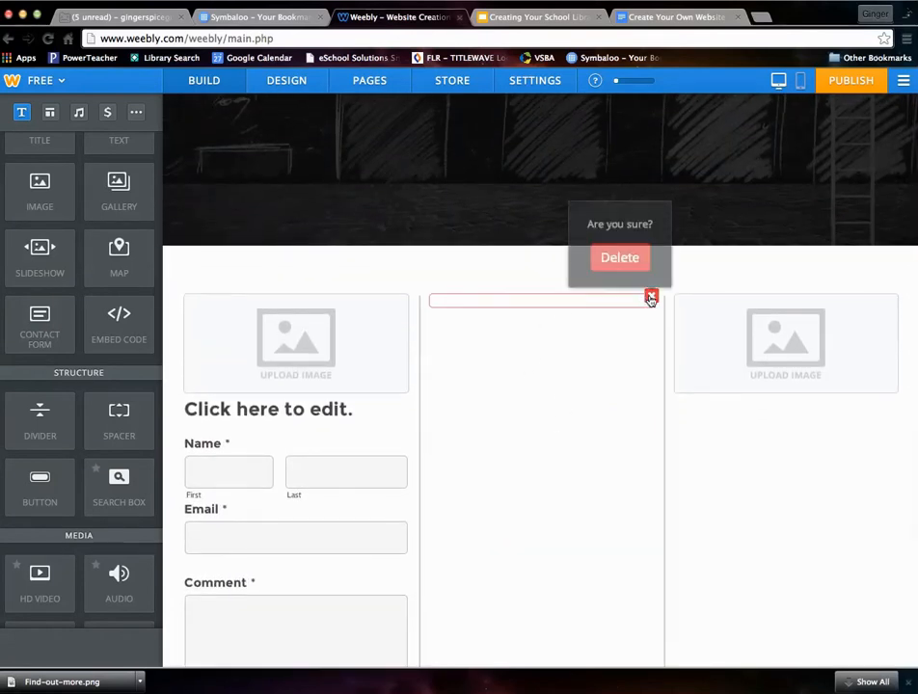
click(622, 255)
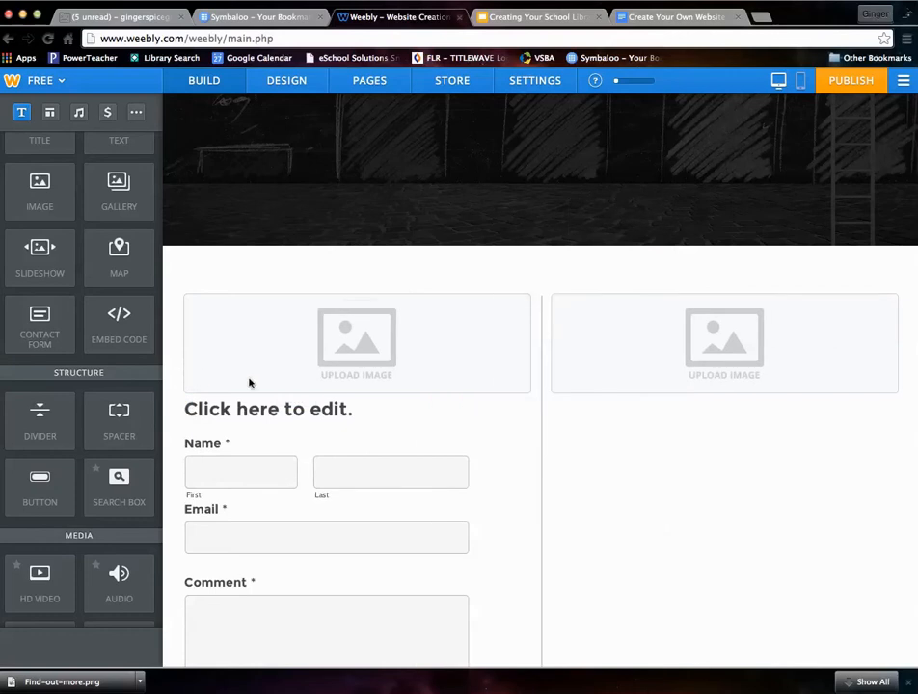
- Add a button in a new middle column between the two images and select its label
scroll(418, 441, down, 3)
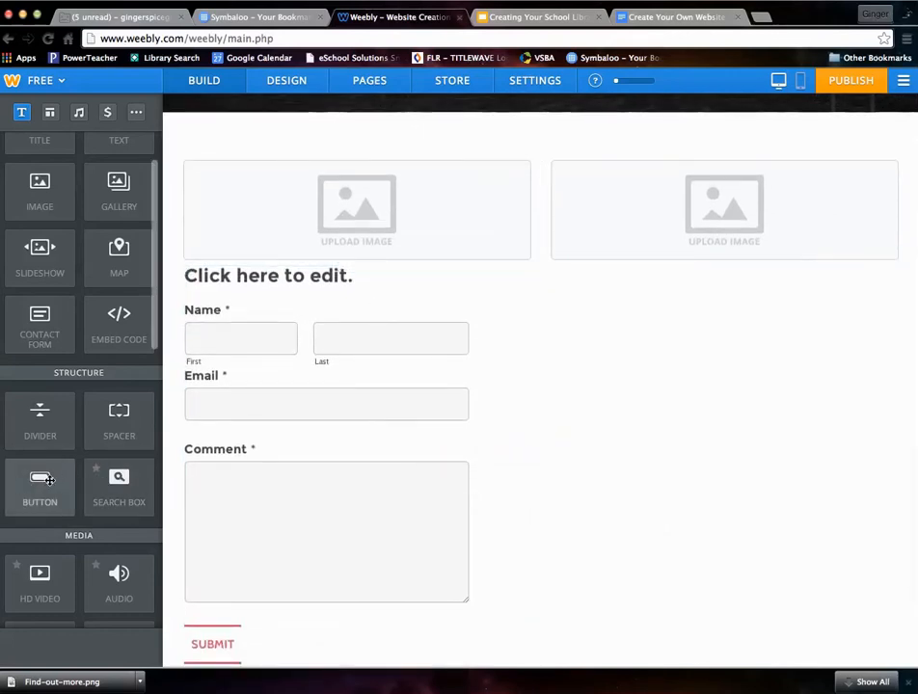
drag(59, 483, 615, 442)
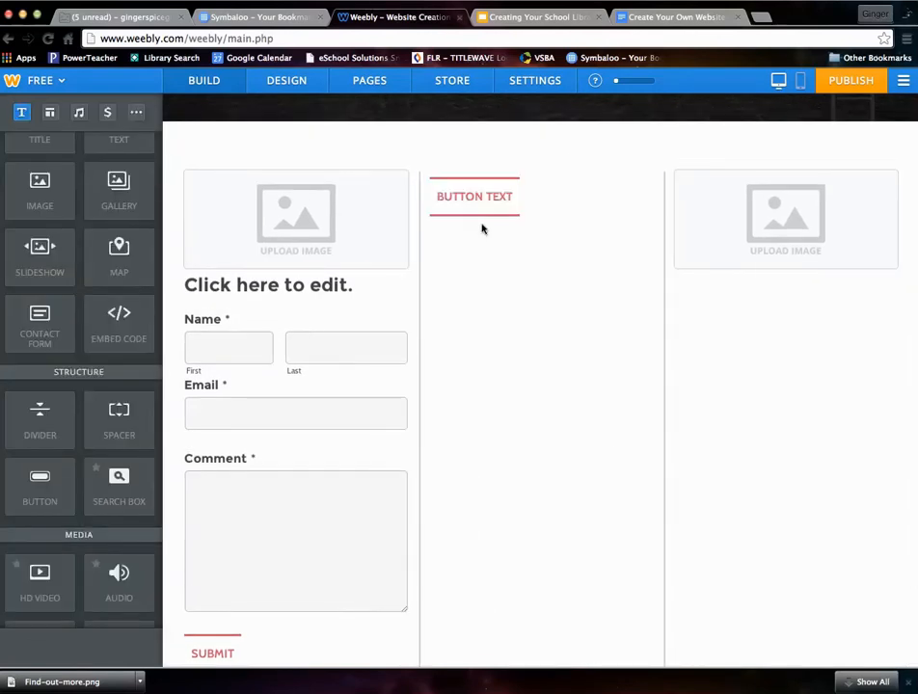
click(494, 200)
triple_click(492, 200)
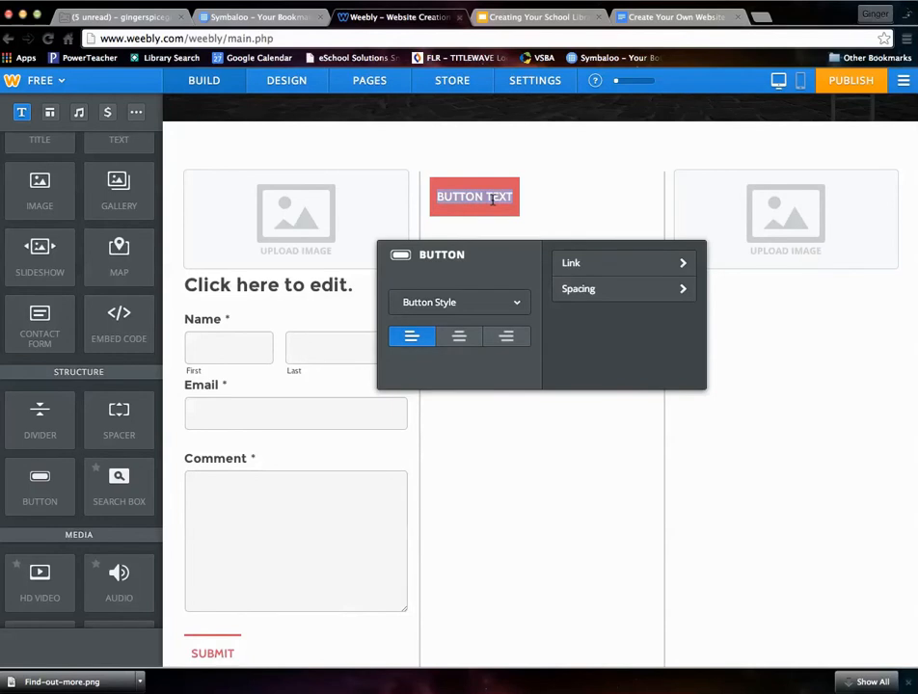
- Relabel the button LIBRARY DIRECTORY, right-align it, and apply the Large filled red style
text(LIBRA)
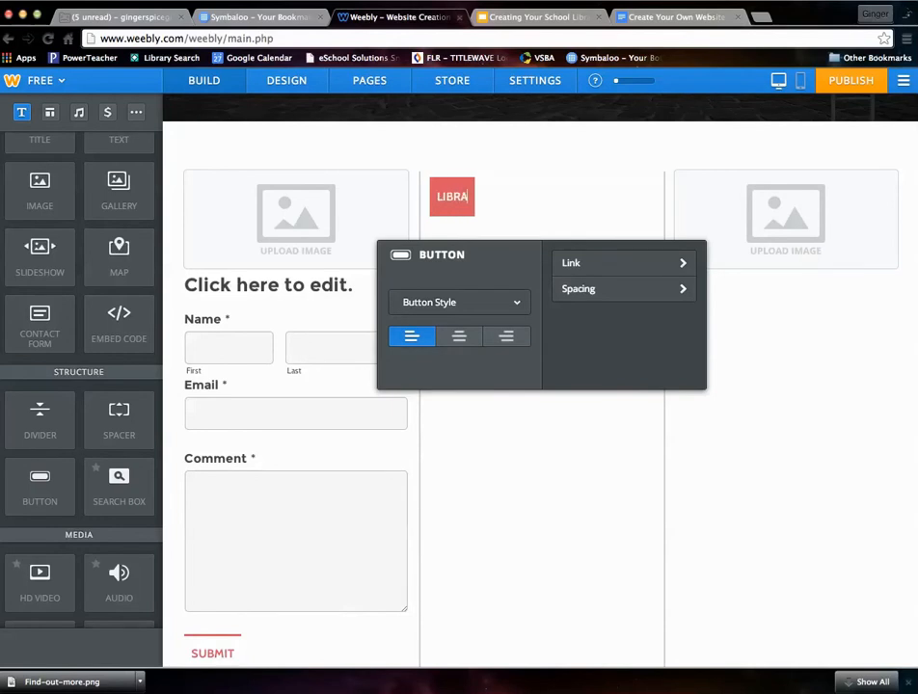
text(RY DIRECTORY)
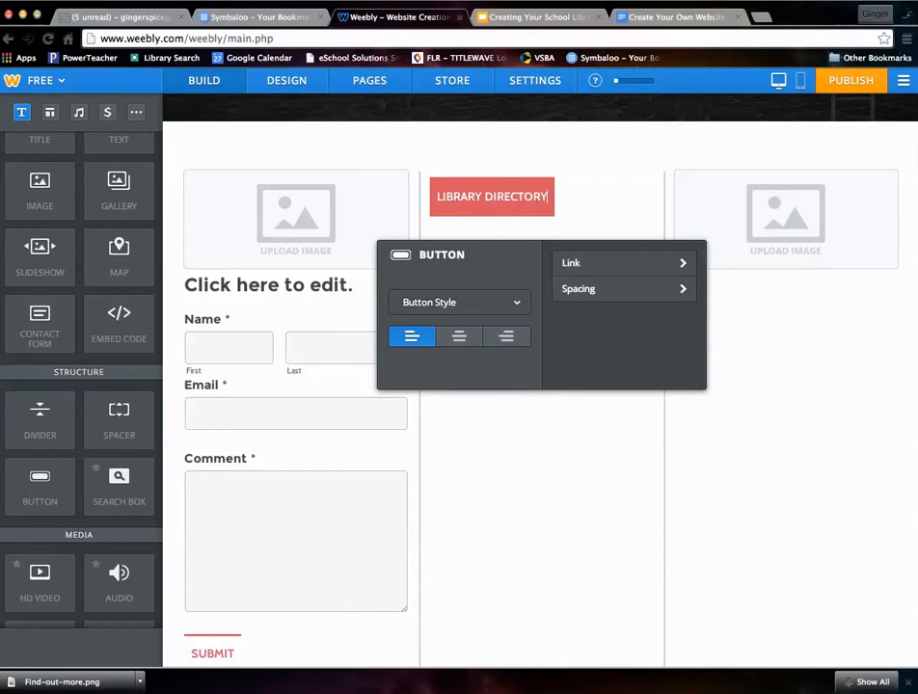
click(462, 339)
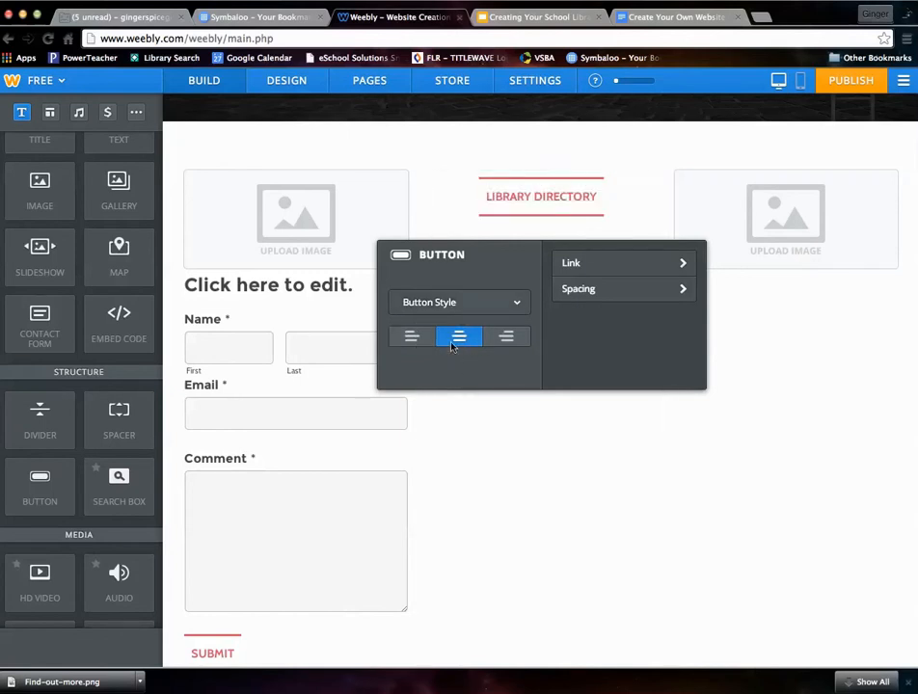
click(504, 337)
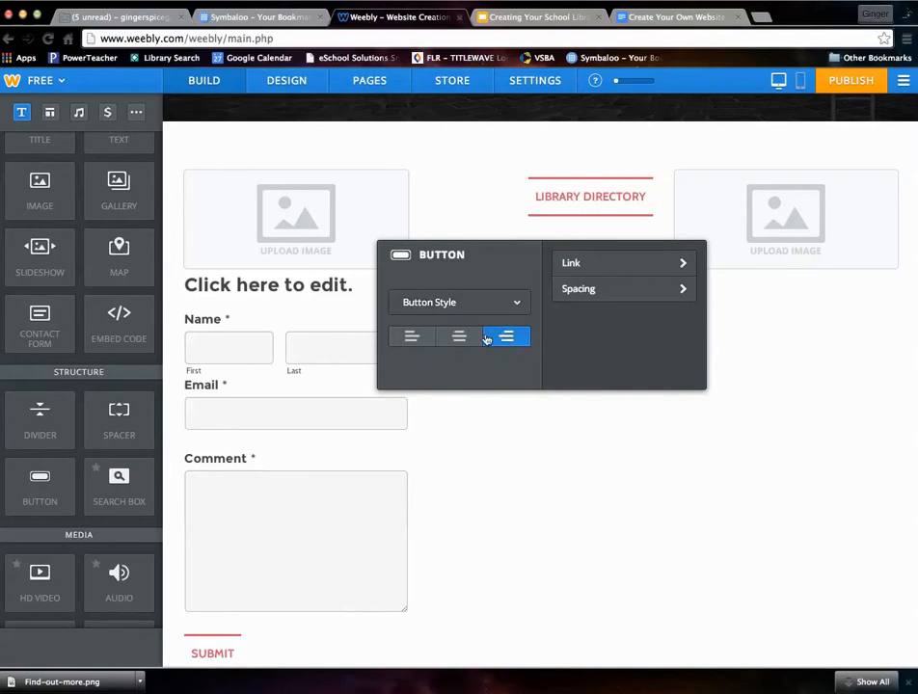
click(489, 307)
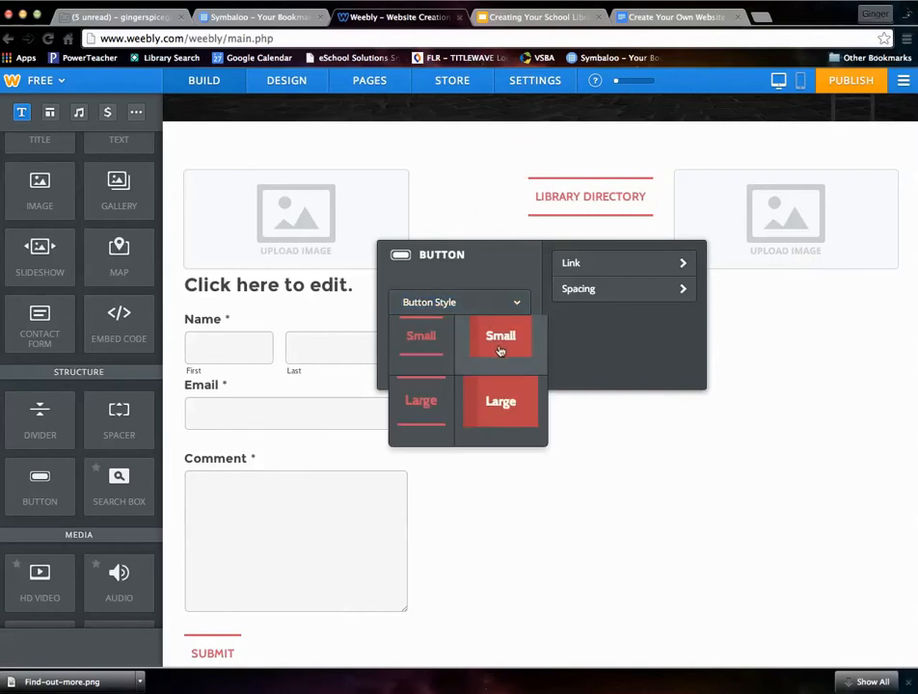
click(488, 416)
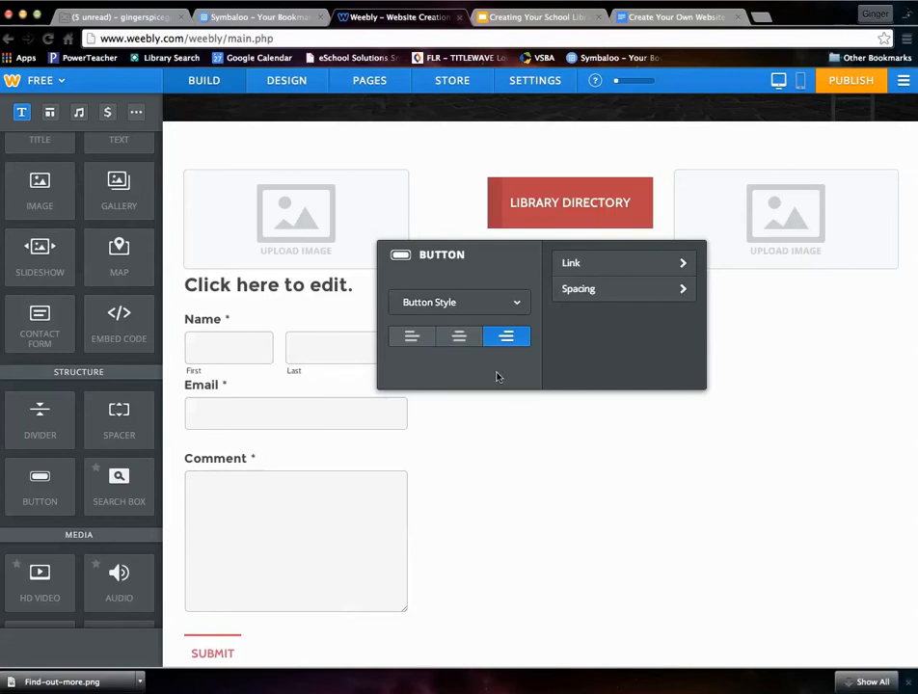
click(594, 266)
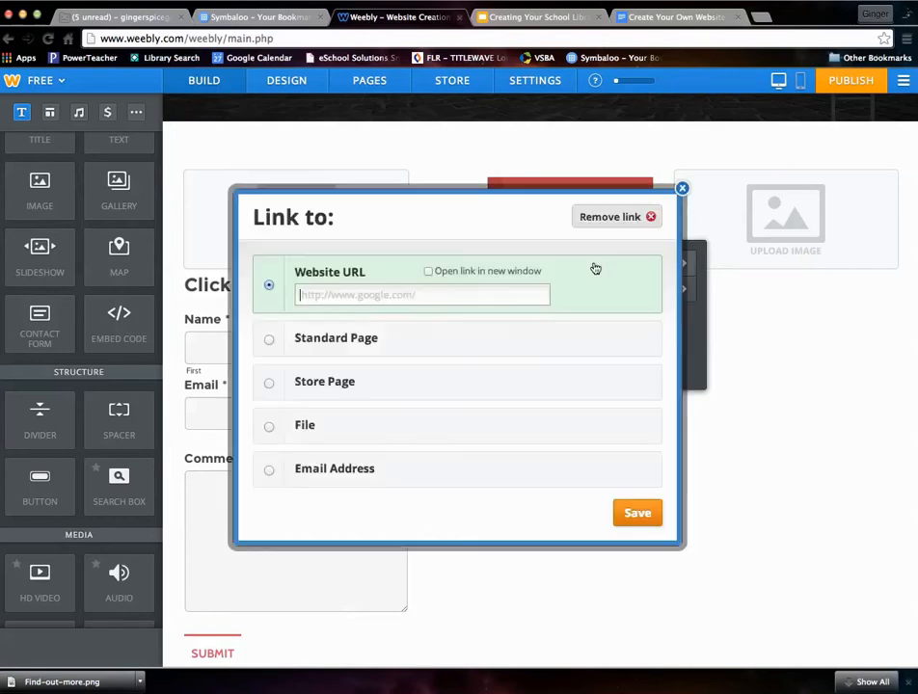
- Dismiss the link dialog without a link and give the button Extra Large spacing above
click(682, 189)
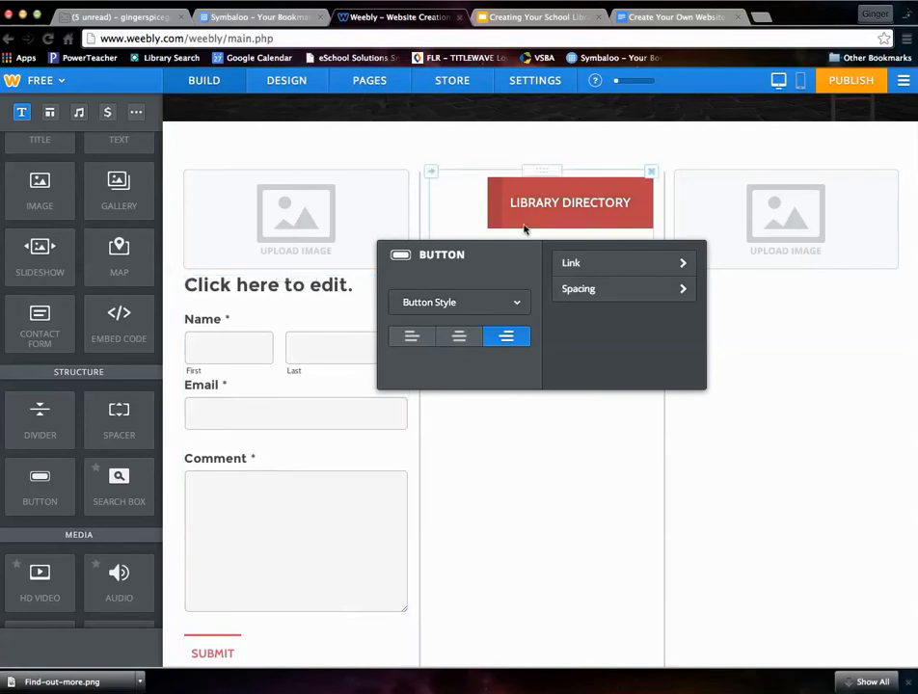
click(670, 289)
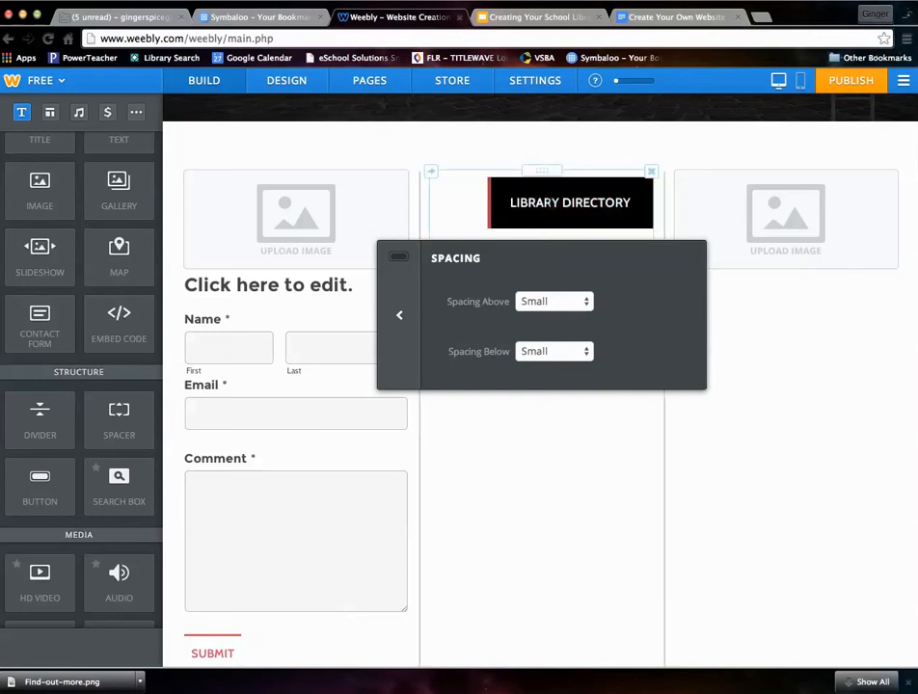
click(583, 302)
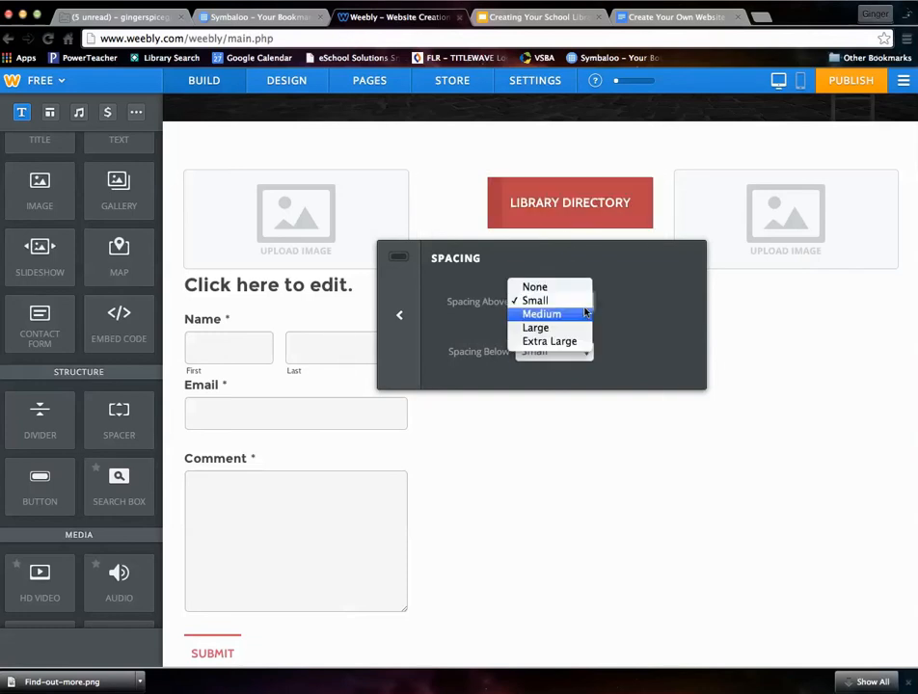
click(544, 343)
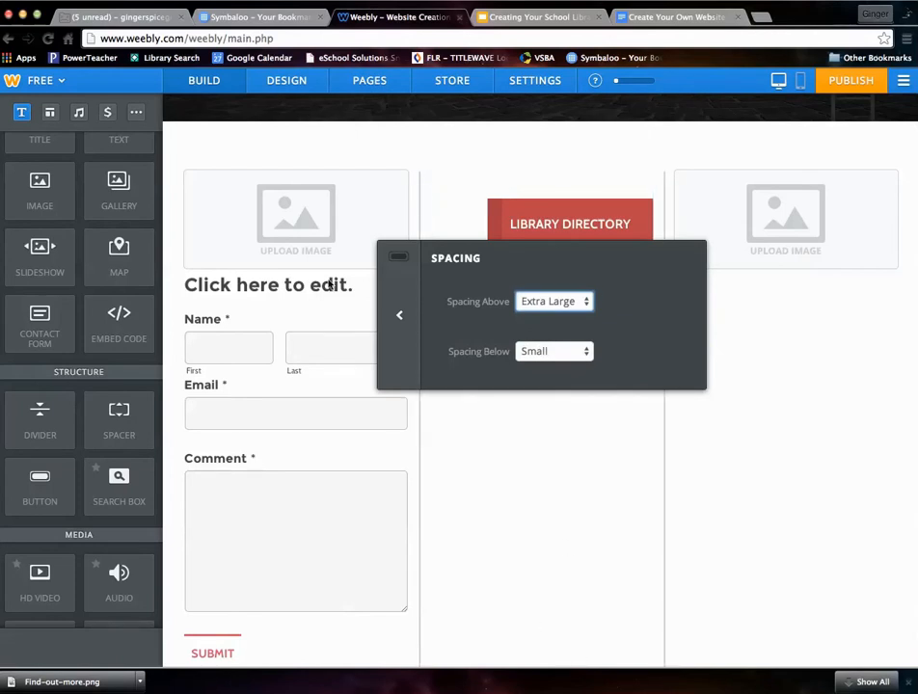
click(510, 453)
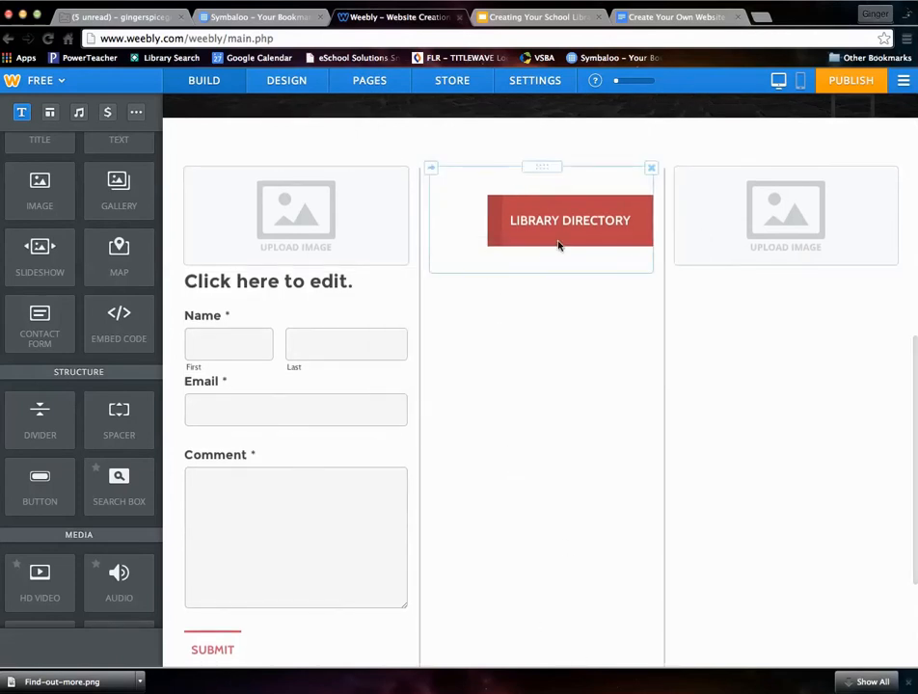
scroll(72, 484, down, 3)
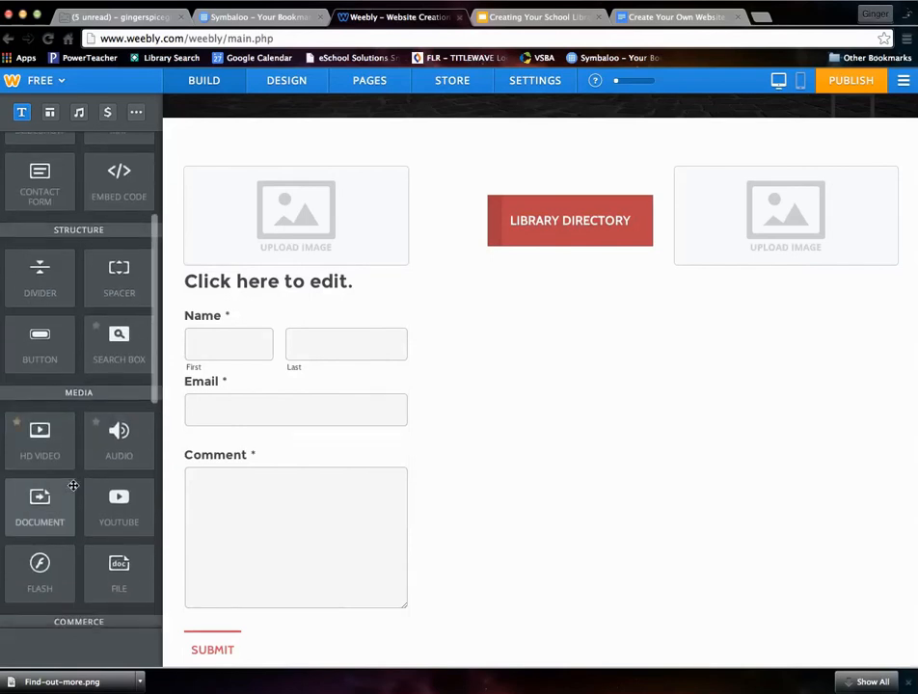
scroll(73, 484, down, 3)
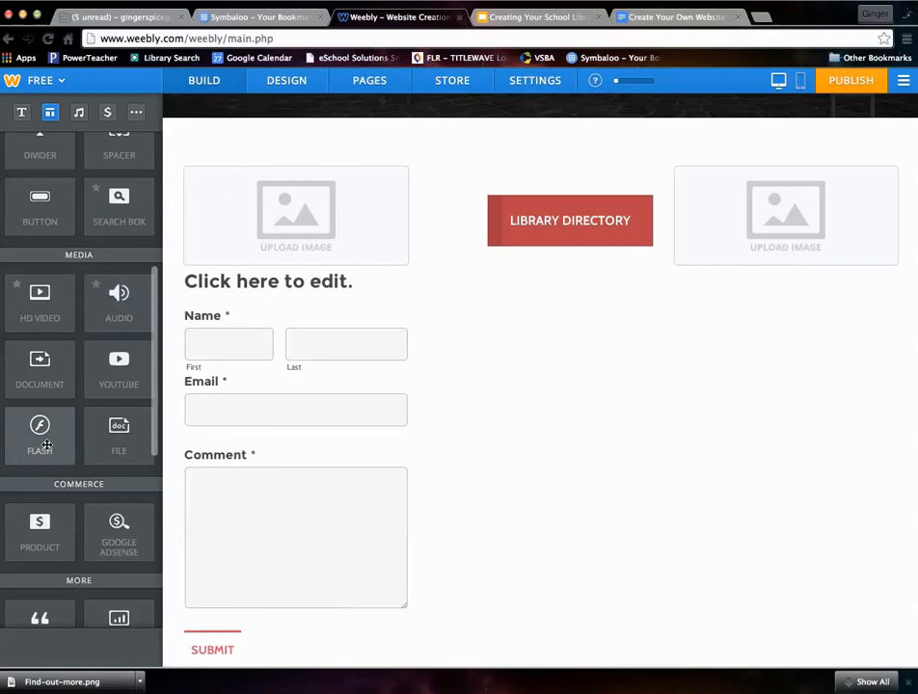
scroll(49, 445, down, 5)
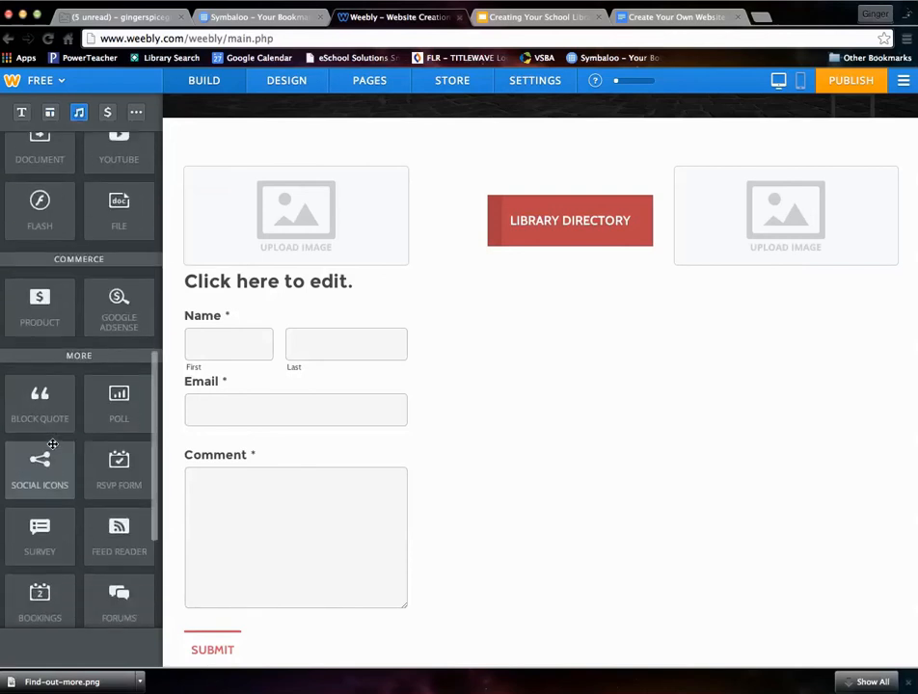
scroll(52, 444, down, 2)
drag(31, 301, 521, 408)
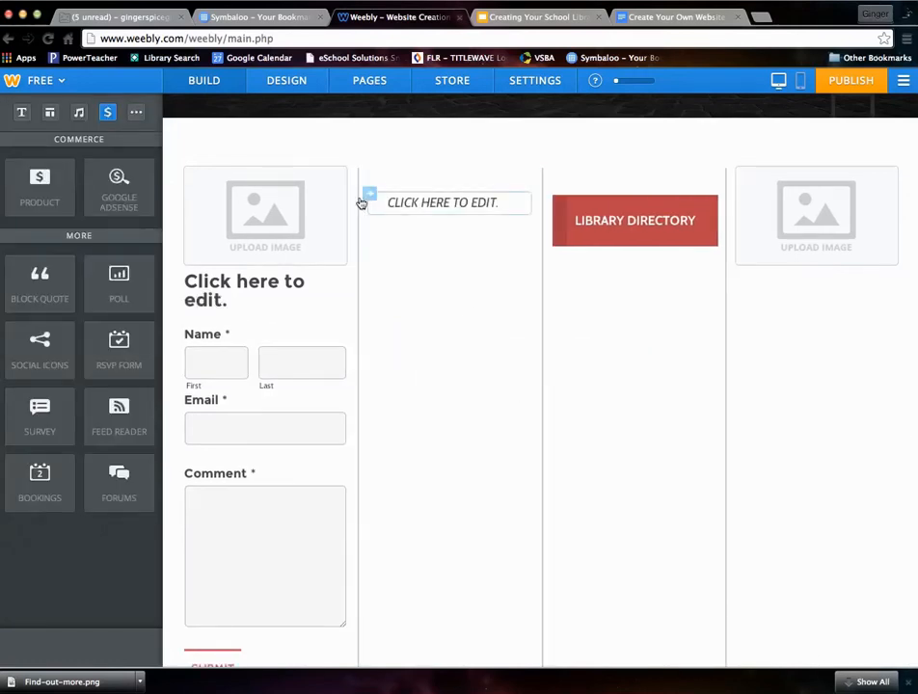
click(415, 202)
text(ERFERWERT)
key(Return)
text(DF;LKGS;LDKFJG)
key(Return)
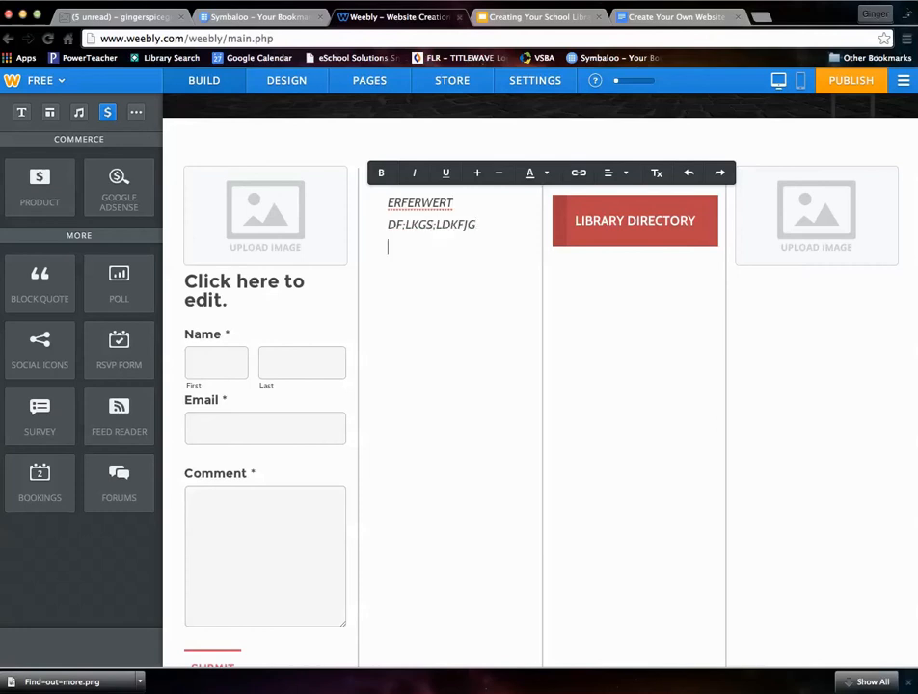
text(;LDFGJS;LDKFJG)
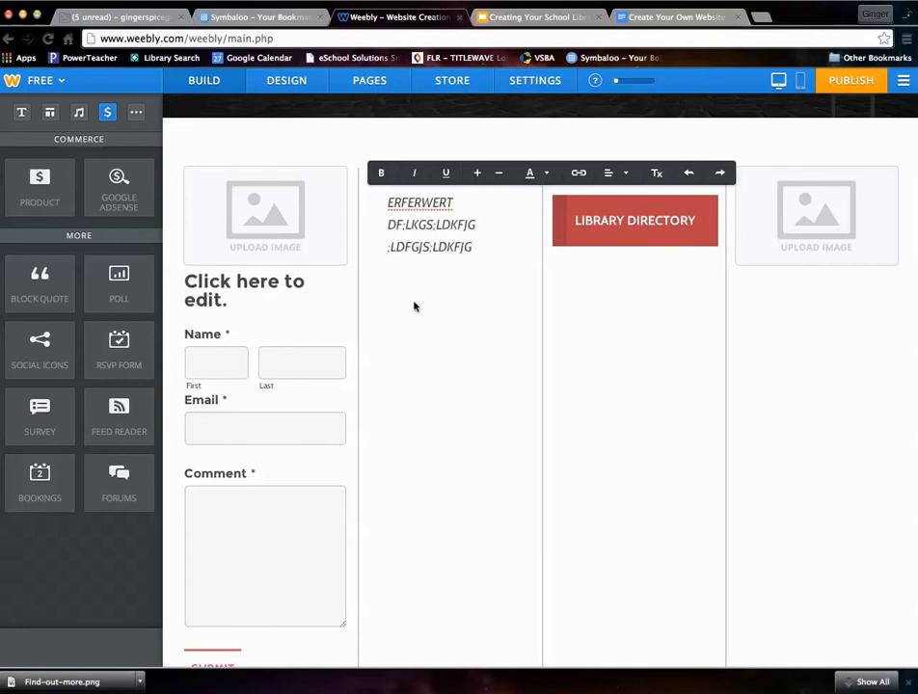
click(414, 306)
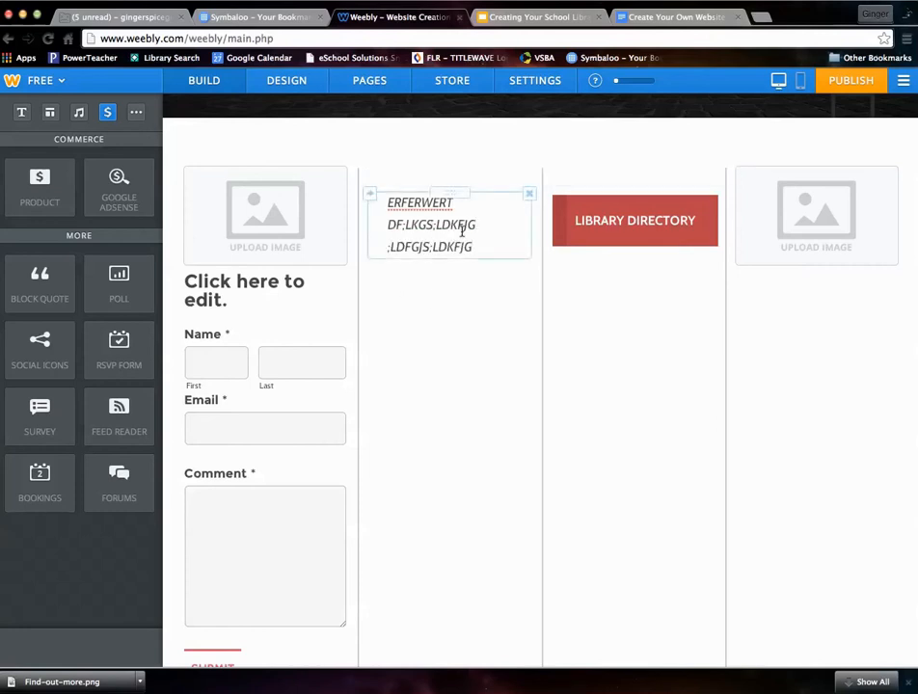
click(528, 196)
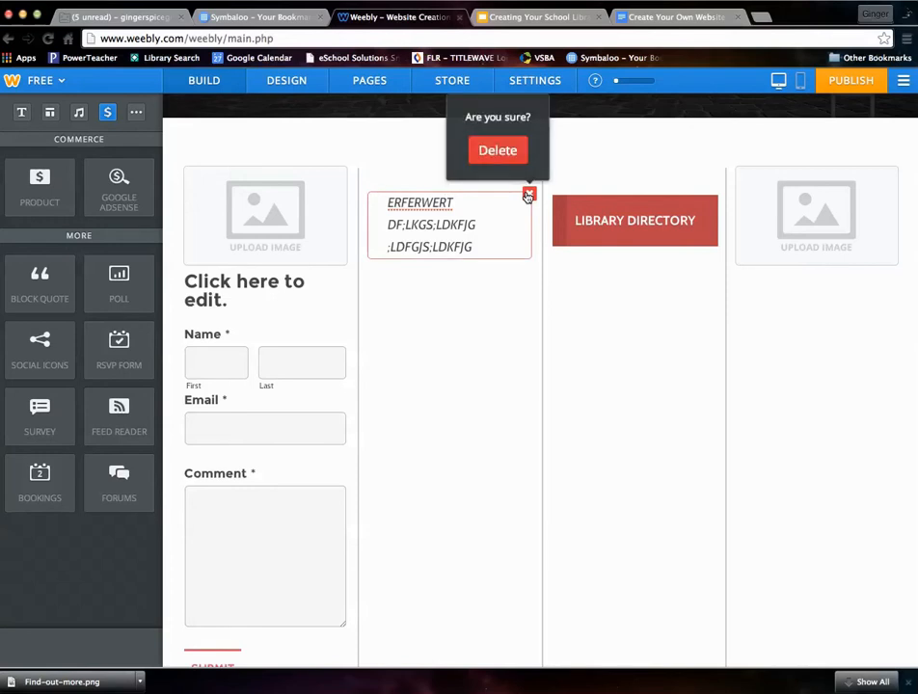
click(502, 151)
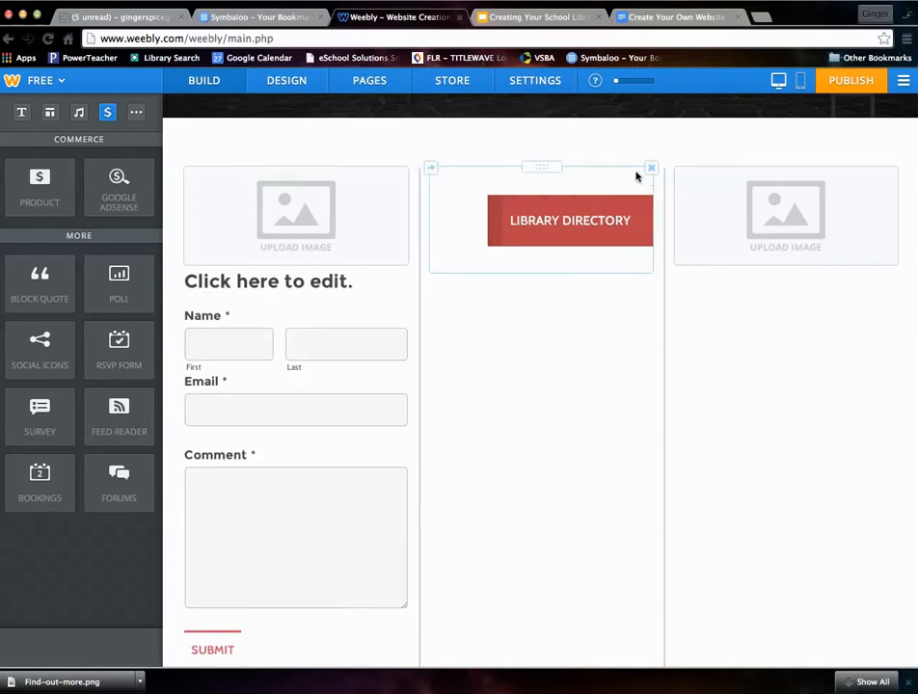
- Delete the LIBRARY DIRECTORY button and both empty image placeholders, confirming each deletion
click(651, 168)
click(620, 237)
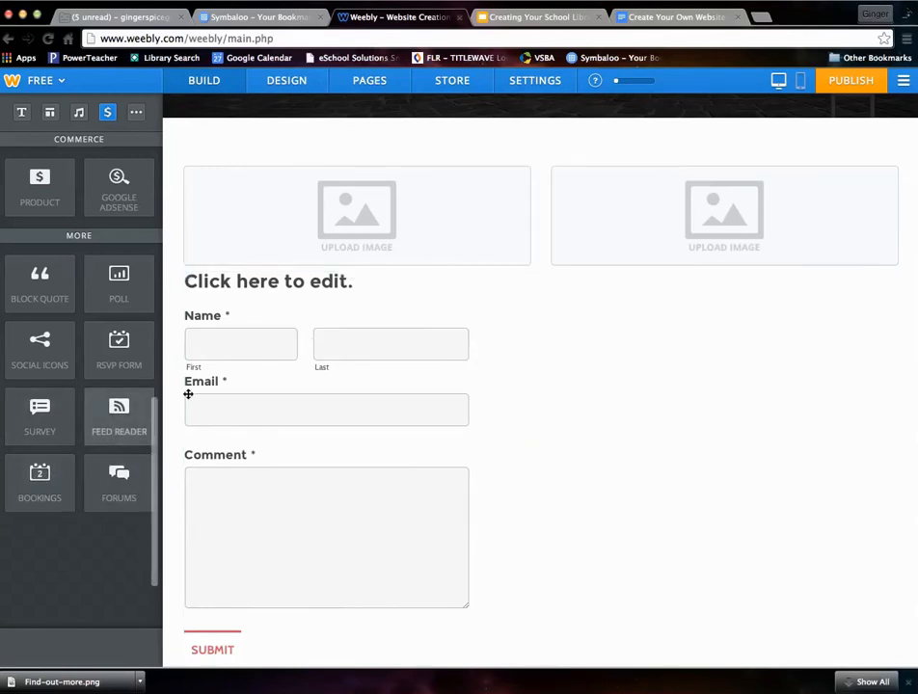
mouse_move(465, 175)
click(528, 170)
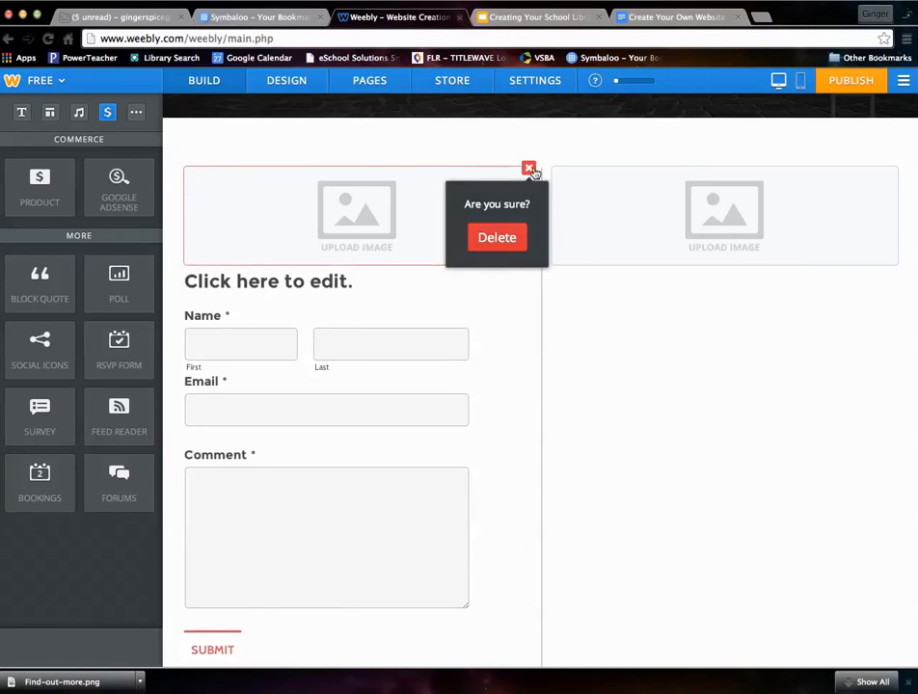
click(495, 235)
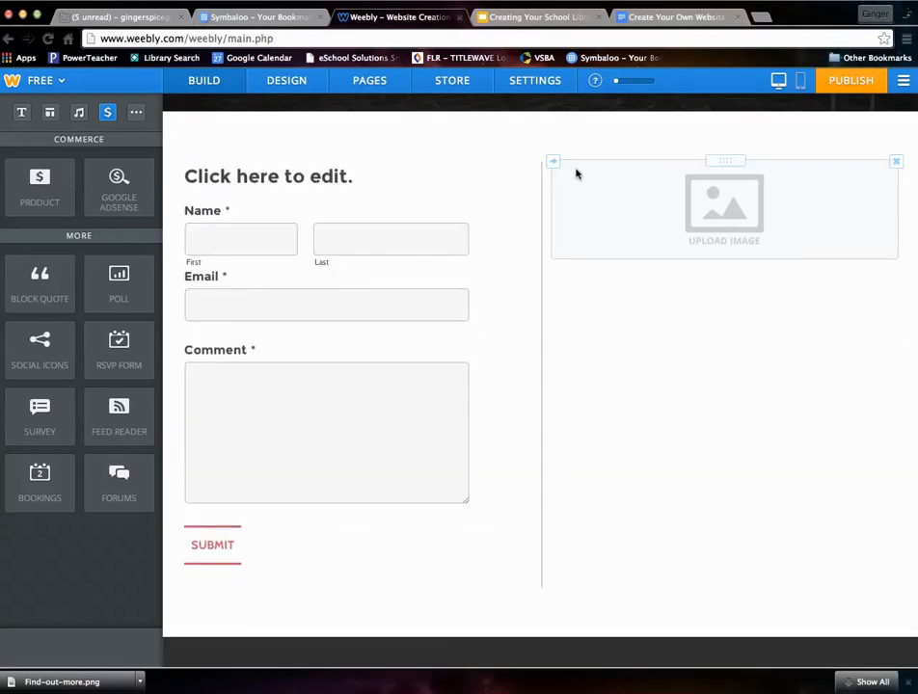
click(895, 160)
click(864, 232)
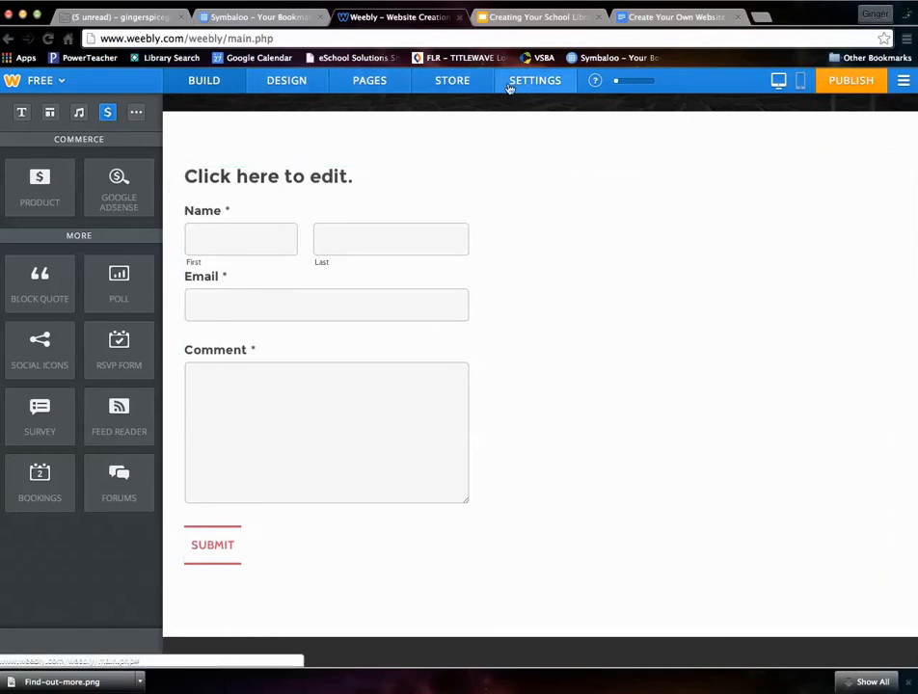
- Nest the About page under Home in the site's page list and save the page settings
click(357, 84)
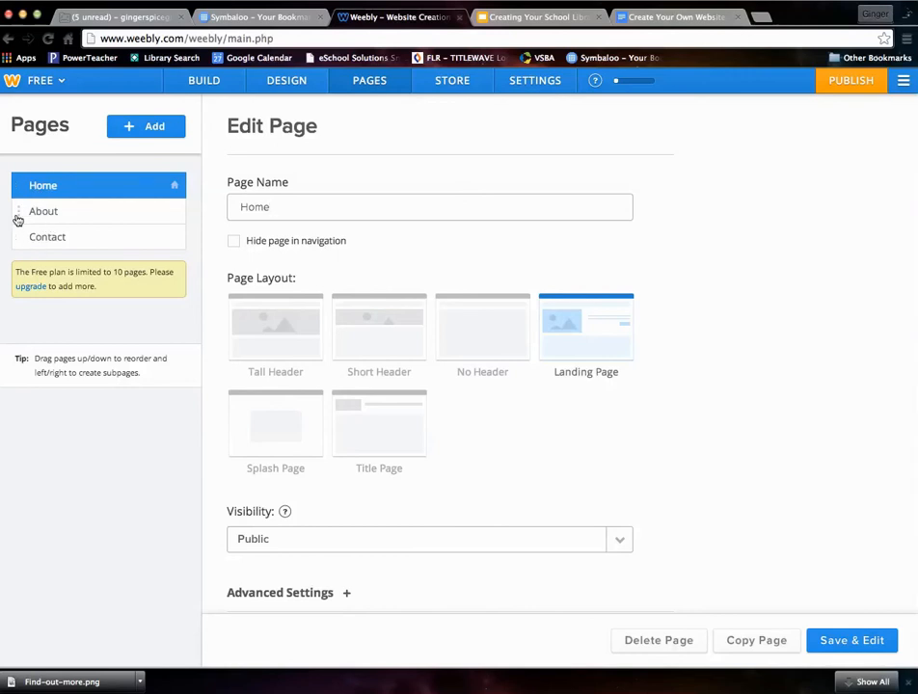
drag(23, 216, 48, 238)
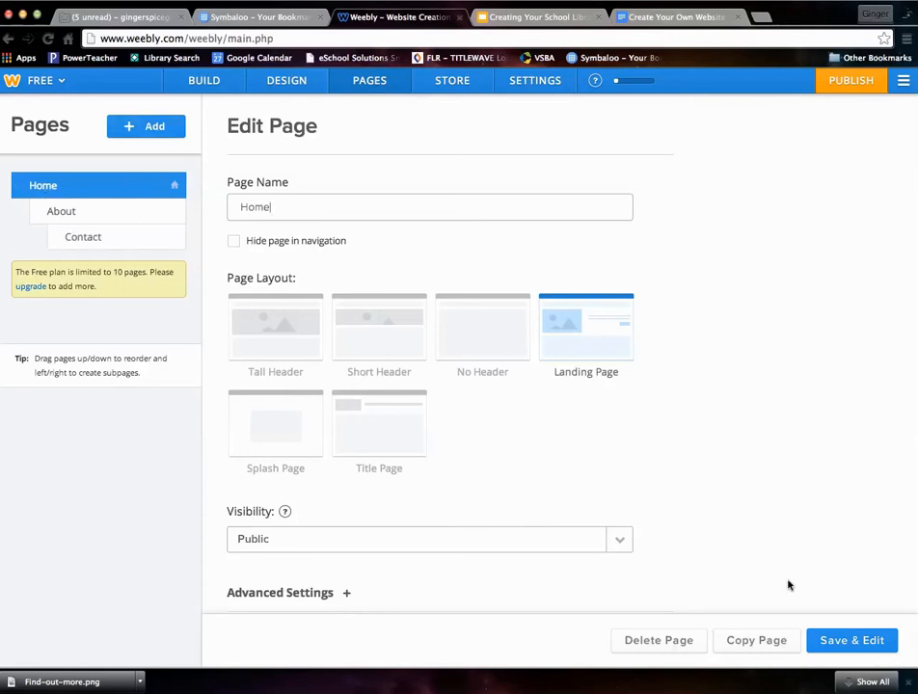
click(825, 643)
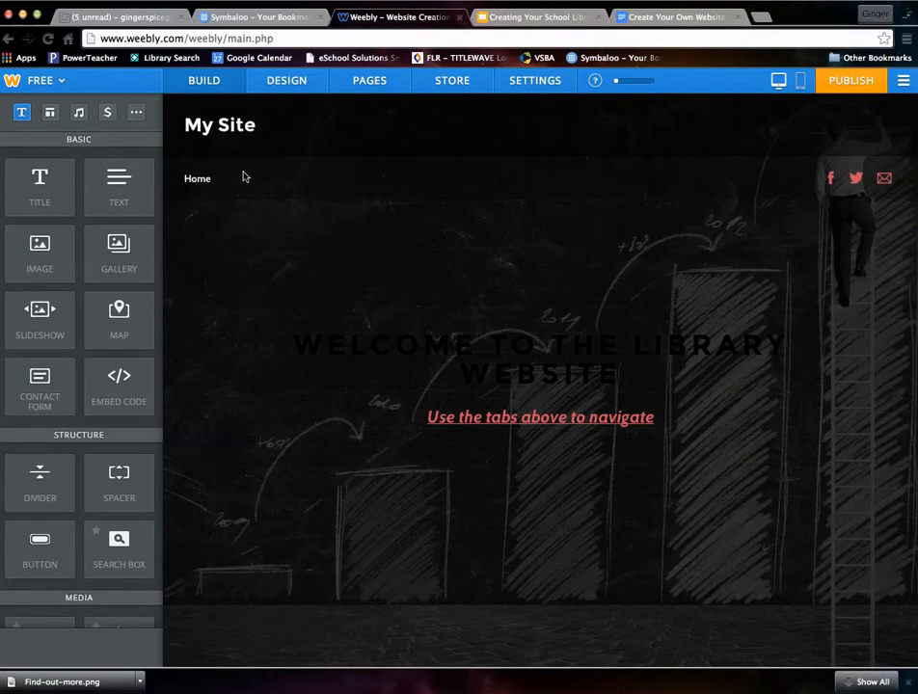
mouse_move(197, 182)
mouse_move(209, 220)
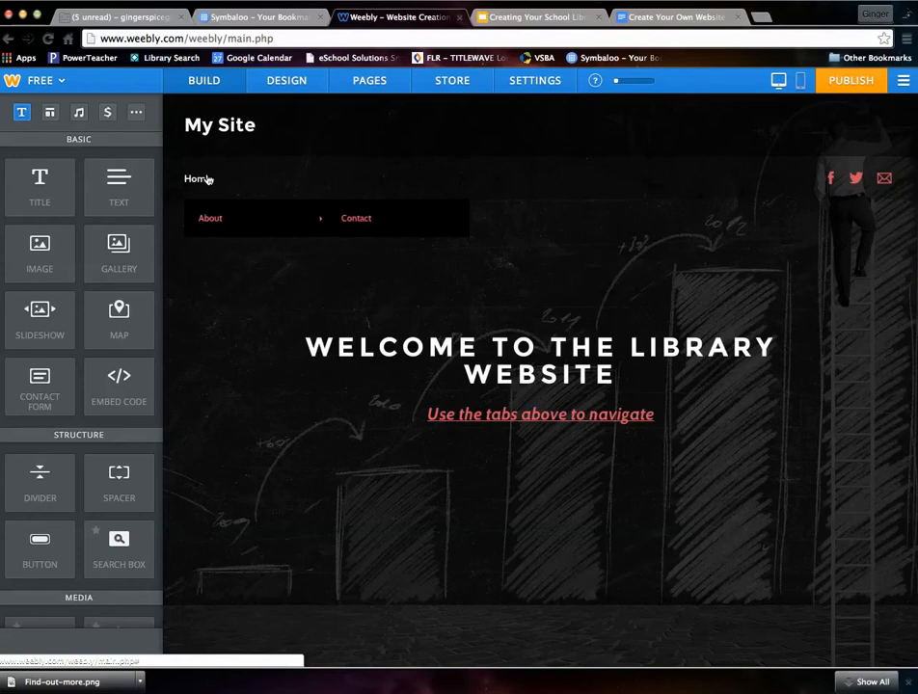
click(369, 82)
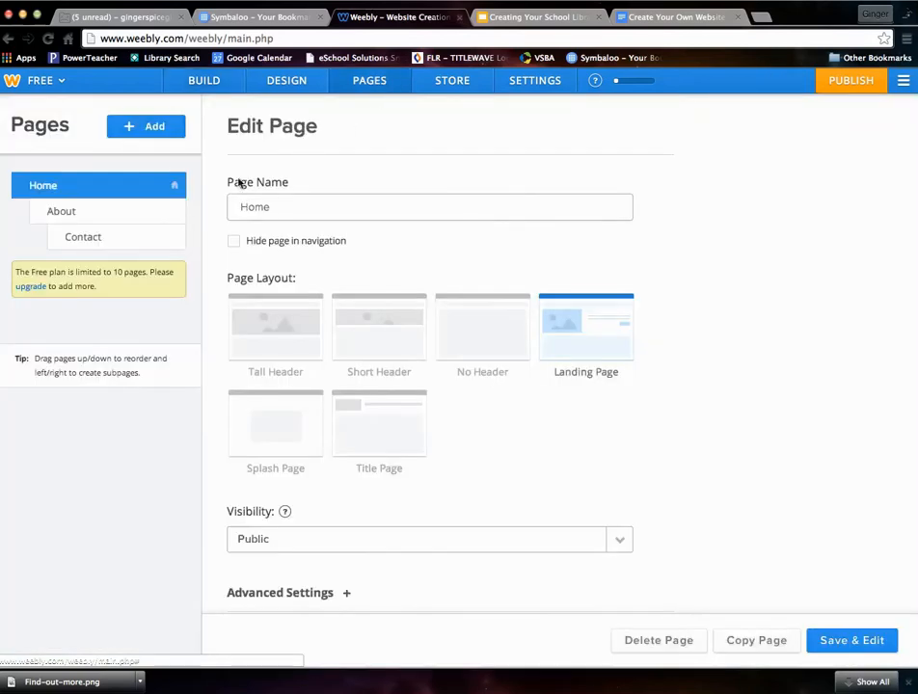
- Move About and Contact back to top-level pages beside Home, then show the General settings panel
drag(59, 242, 15, 212)
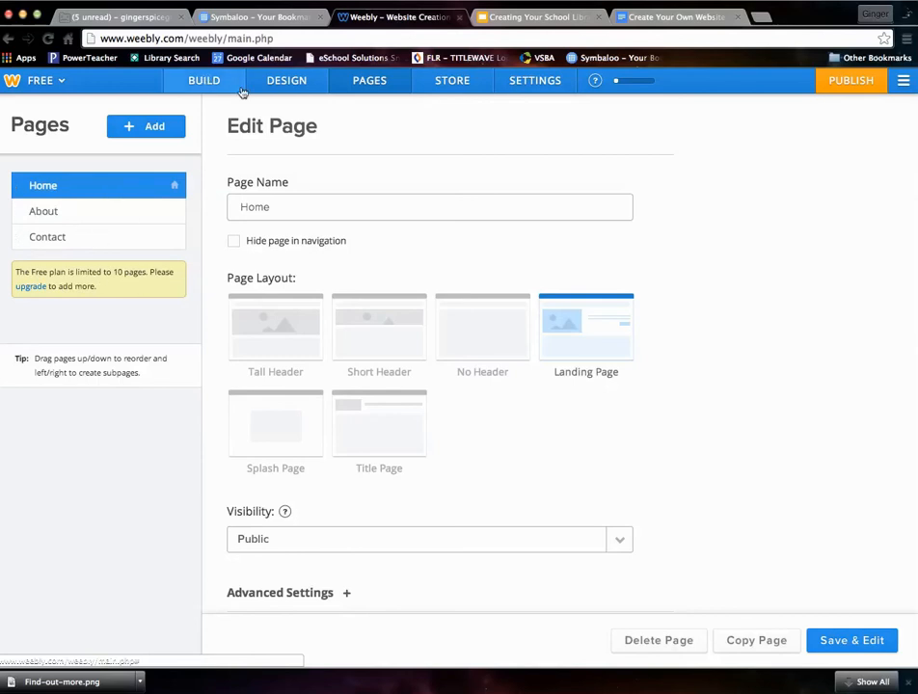
click(522, 86)
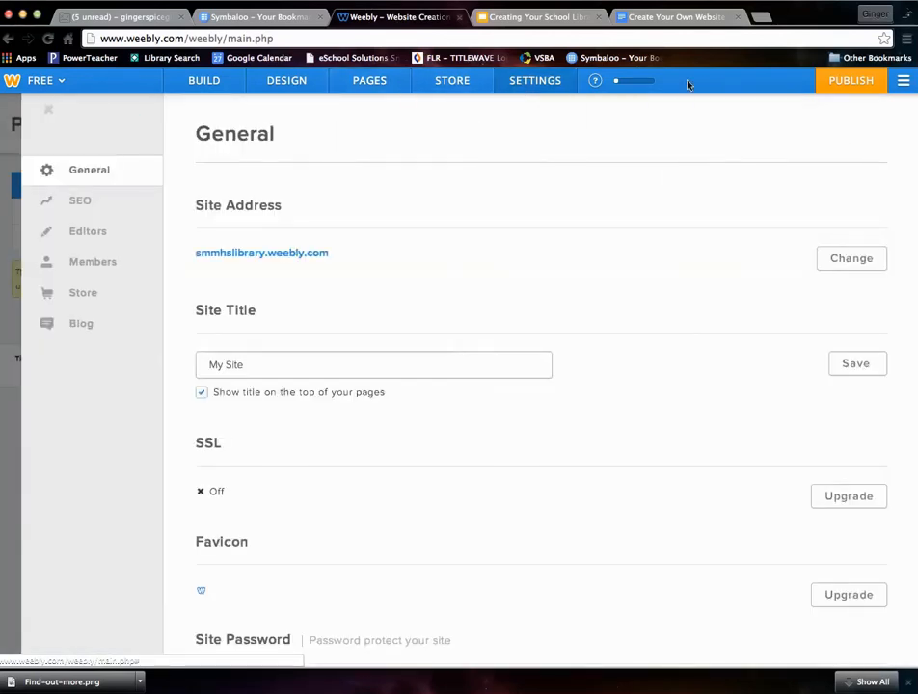
- Close the site settings back to the Build editor, then choose My Sites from the main menu
click(62, 82)
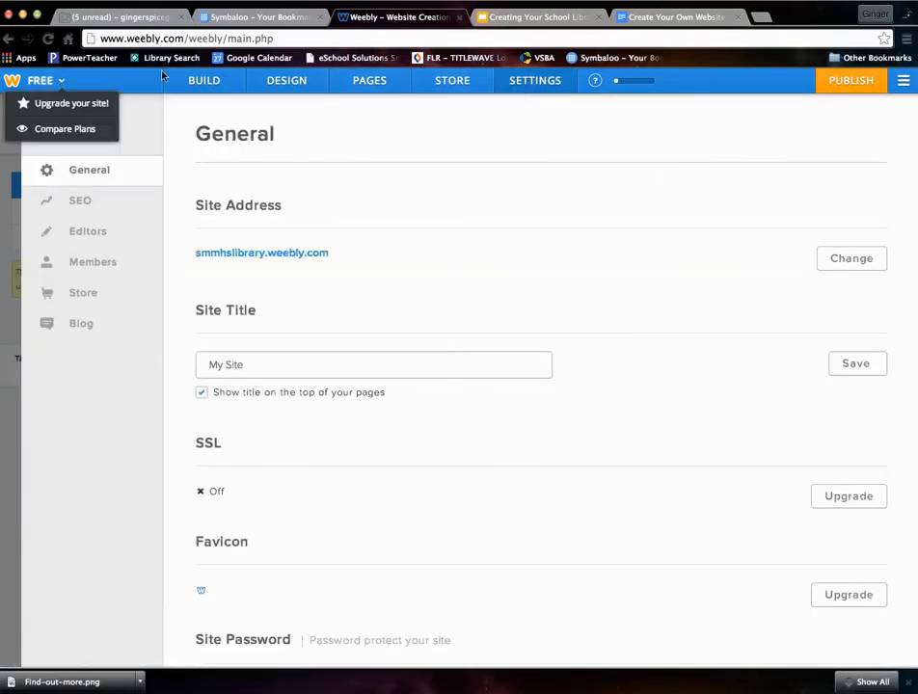
click(8, 40)
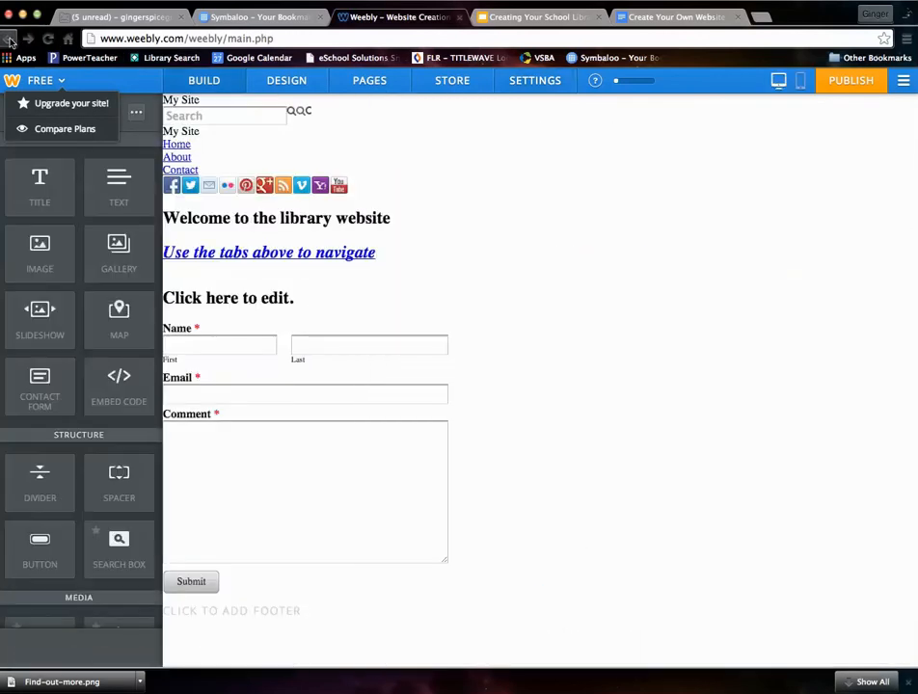
right_click(9, 40)
click(320, 262)
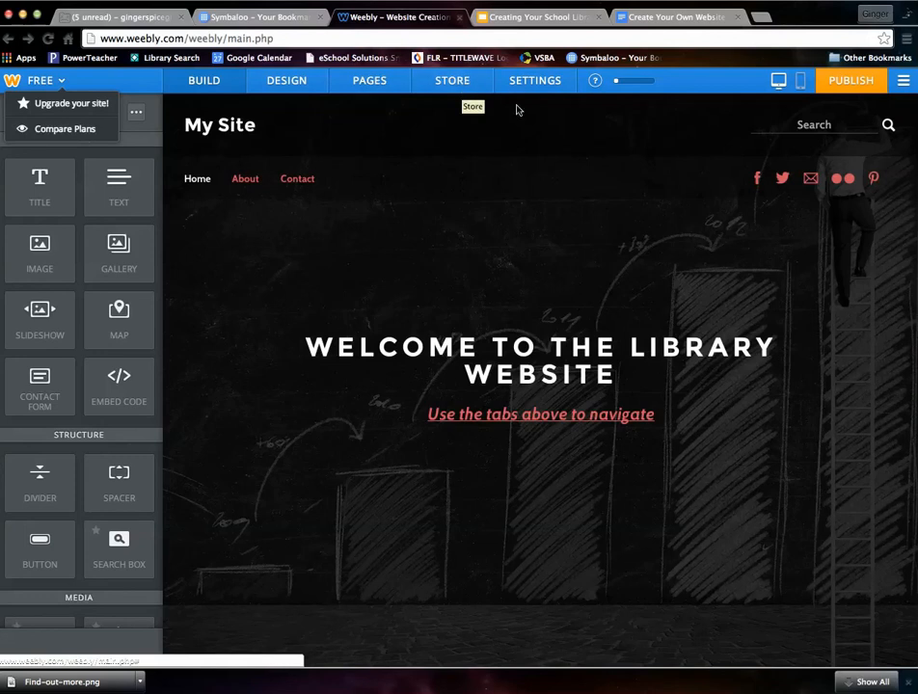
click(906, 83)
click(827, 109)
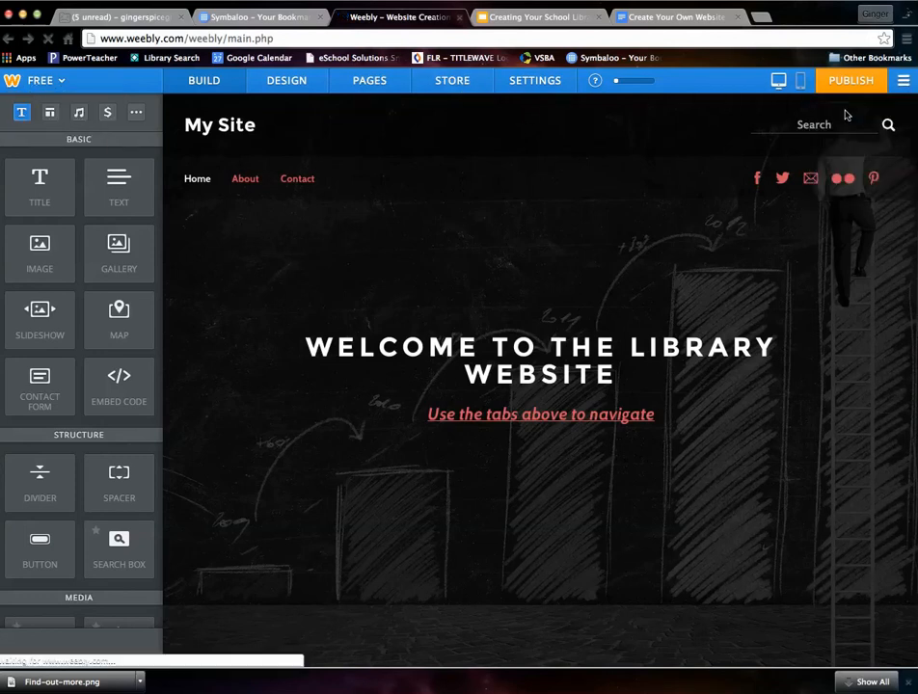